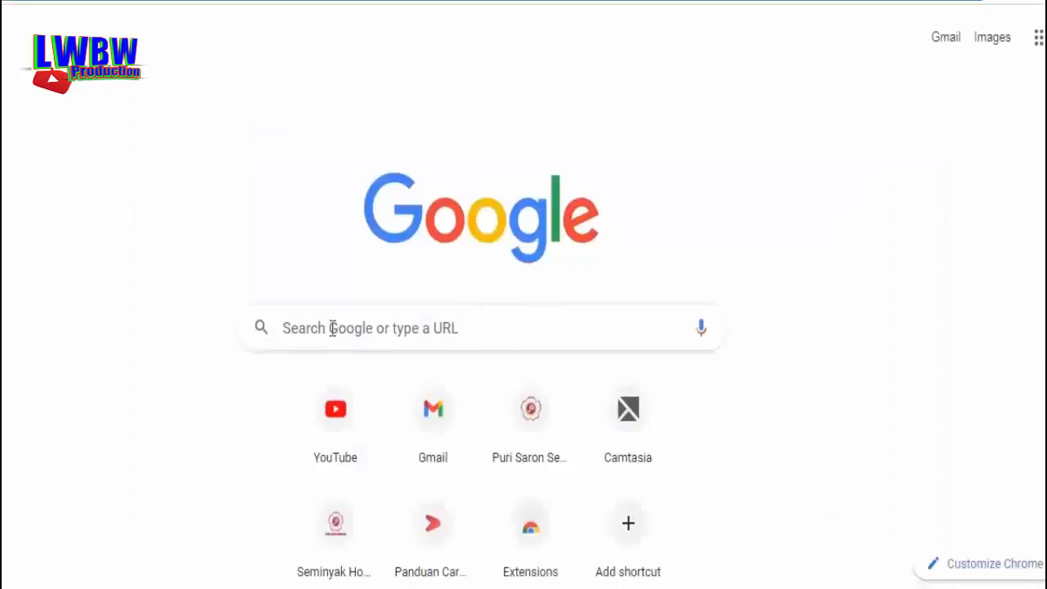
Type 'dj' in the Google search box and pick the 'djp online' suggestion
click(333, 328)
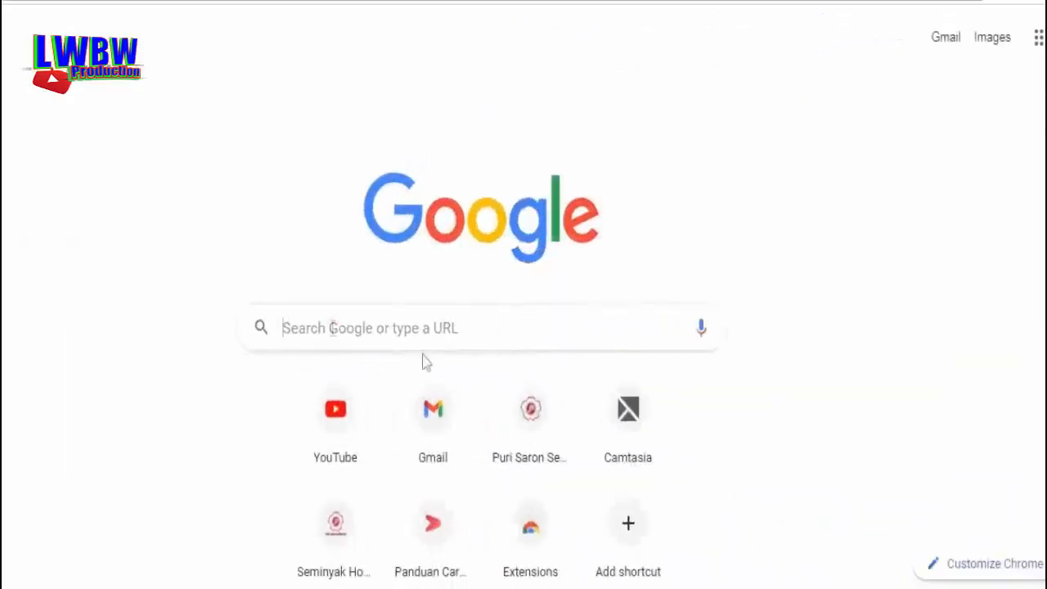
click(332, 327)
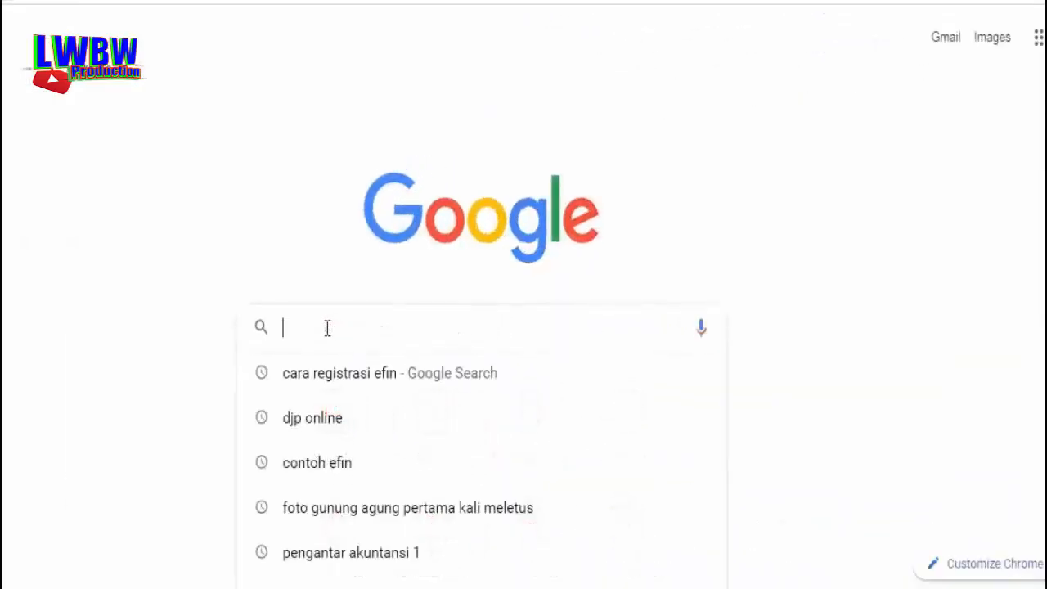
text(djp online)
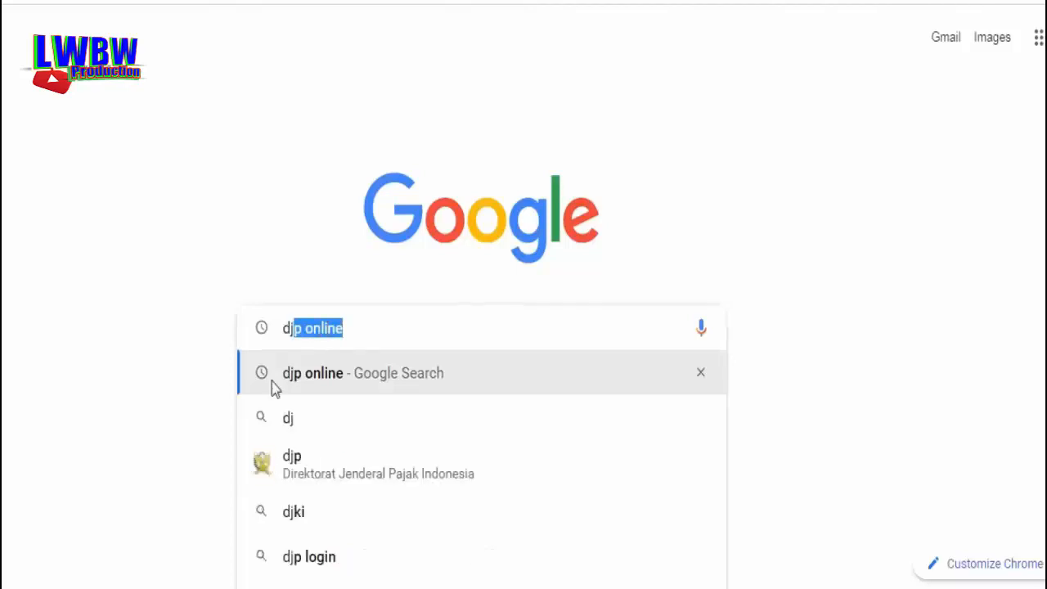
click(332, 384)
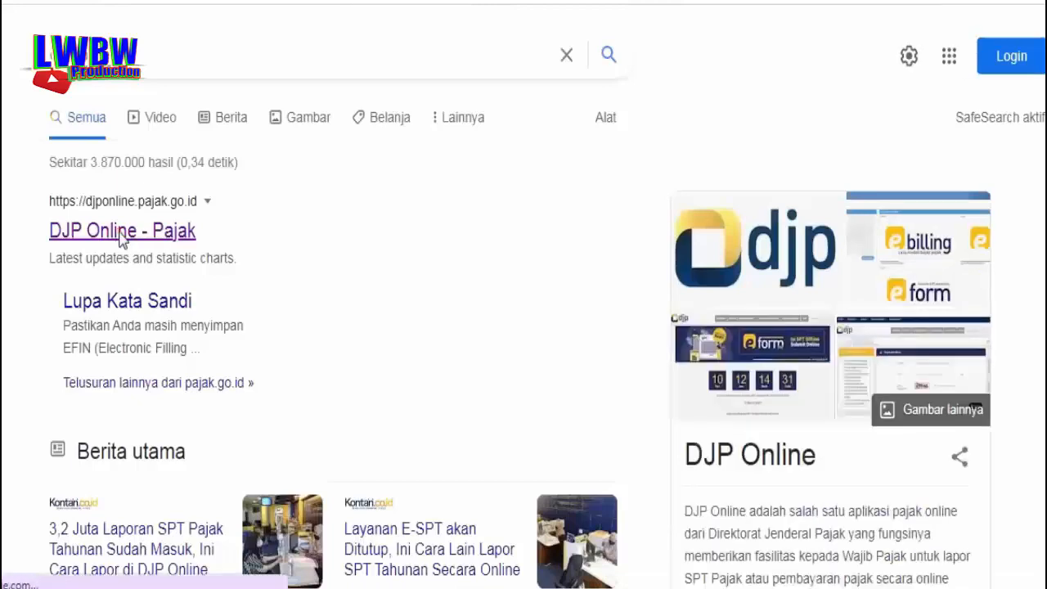
Open the DJP Online - Pajak result, choose 'Belum Registrasi ?', and step through the NPWP, EFIN and security code fields
click(122, 231)
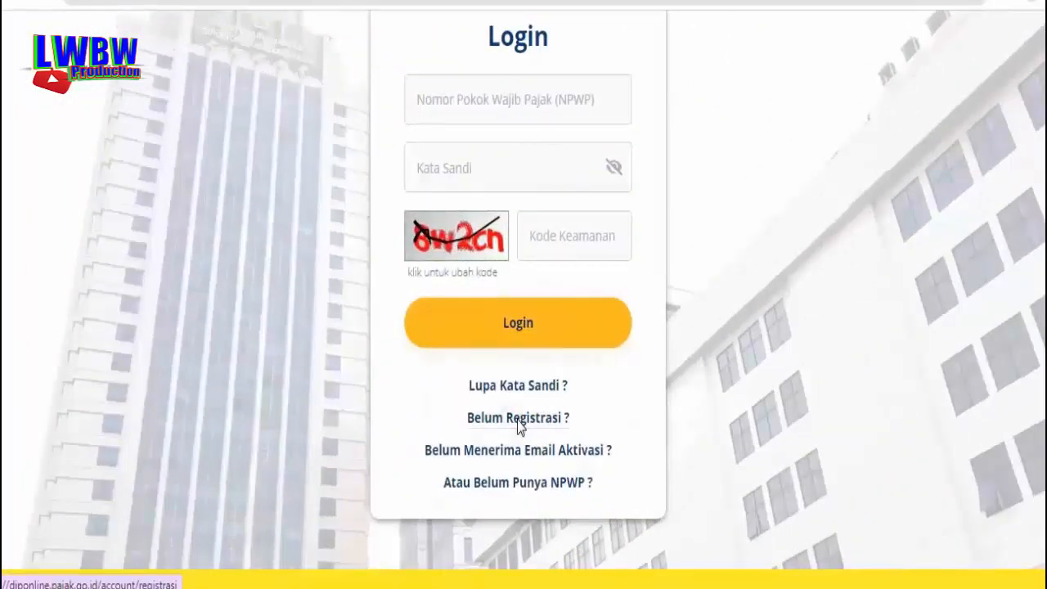
click(517, 418)
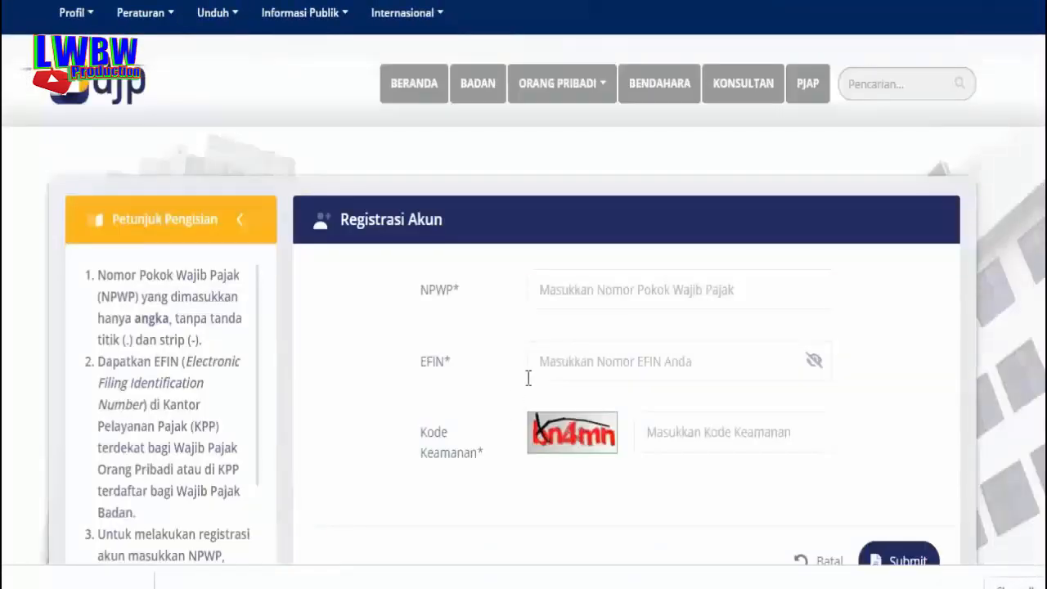
click(547, 293)
click(537, 293)
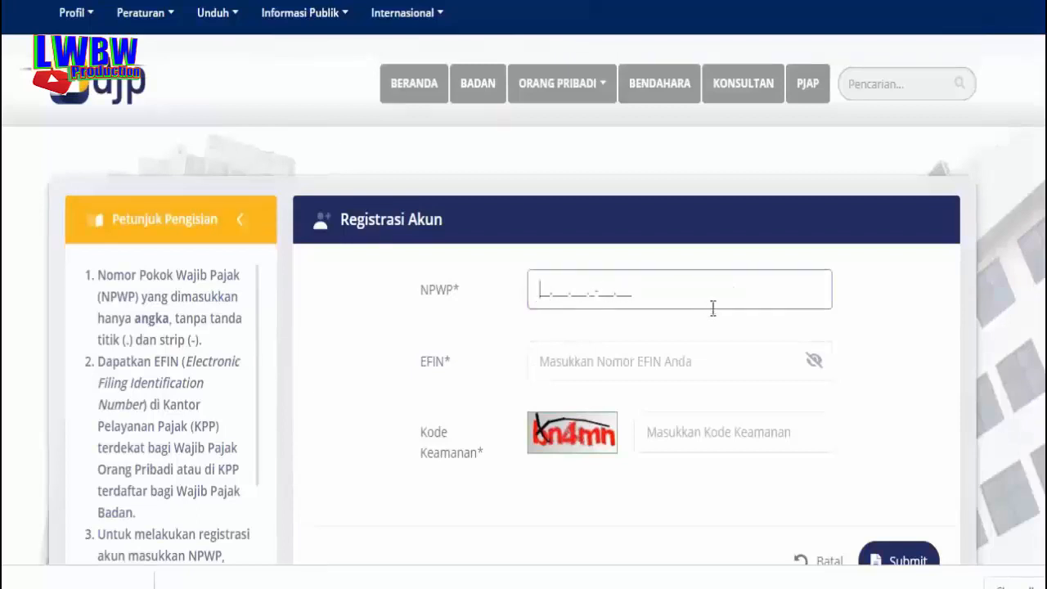
click(540, 362)
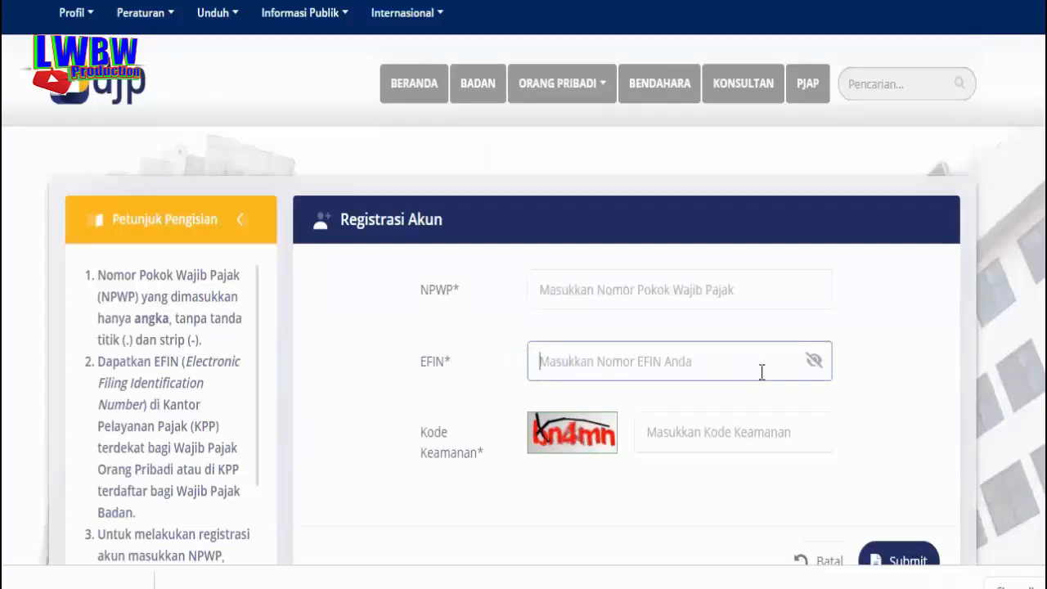
click(650, 432)
scroll(778, 502, down, 3)
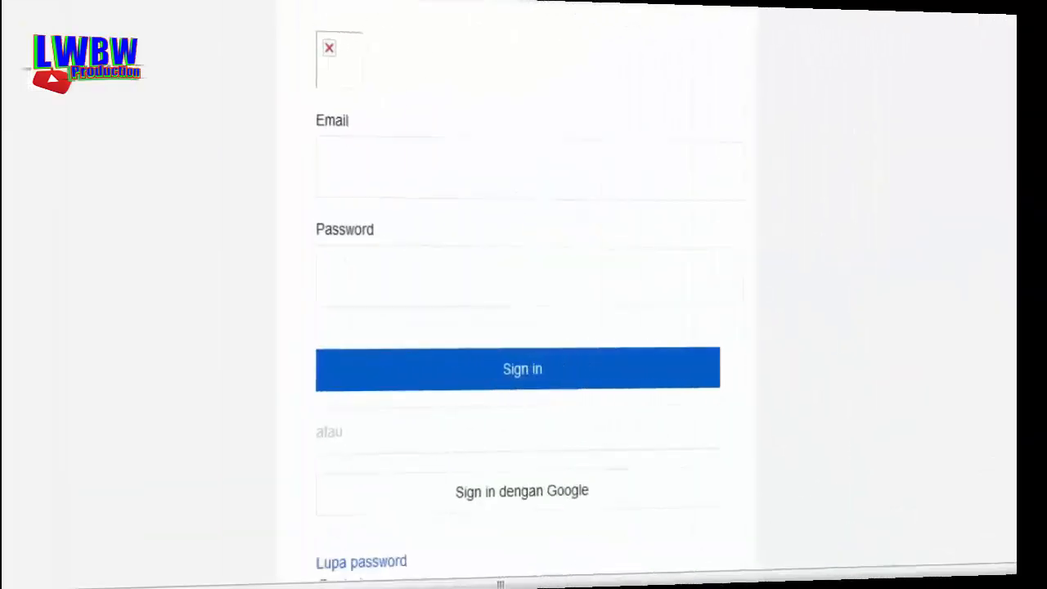
Fill in the Email and Password fields and press Sign in on the email sign-in form
click(368, 155)
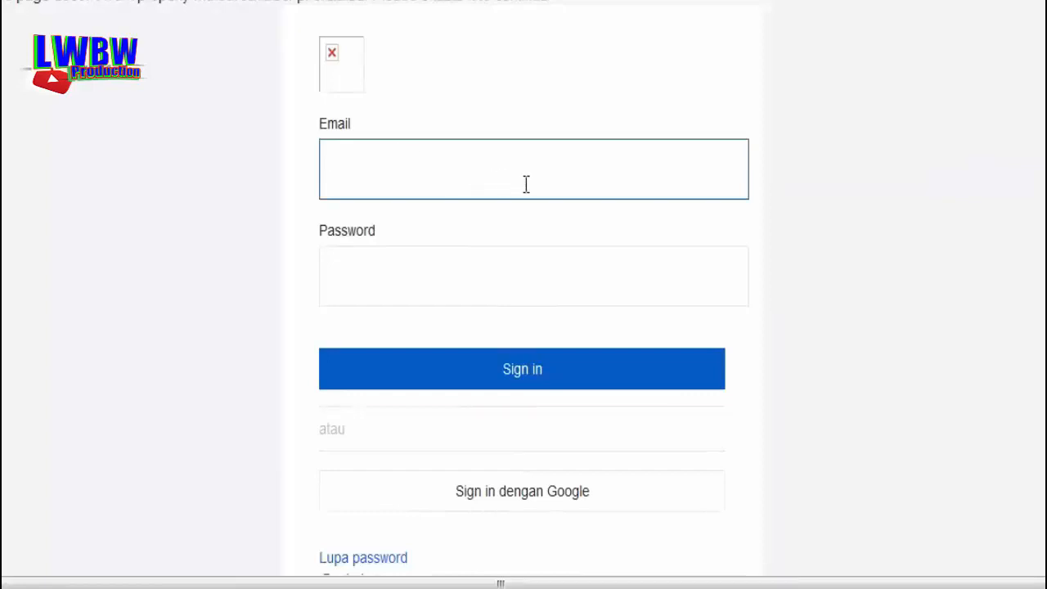
click(350, 277)
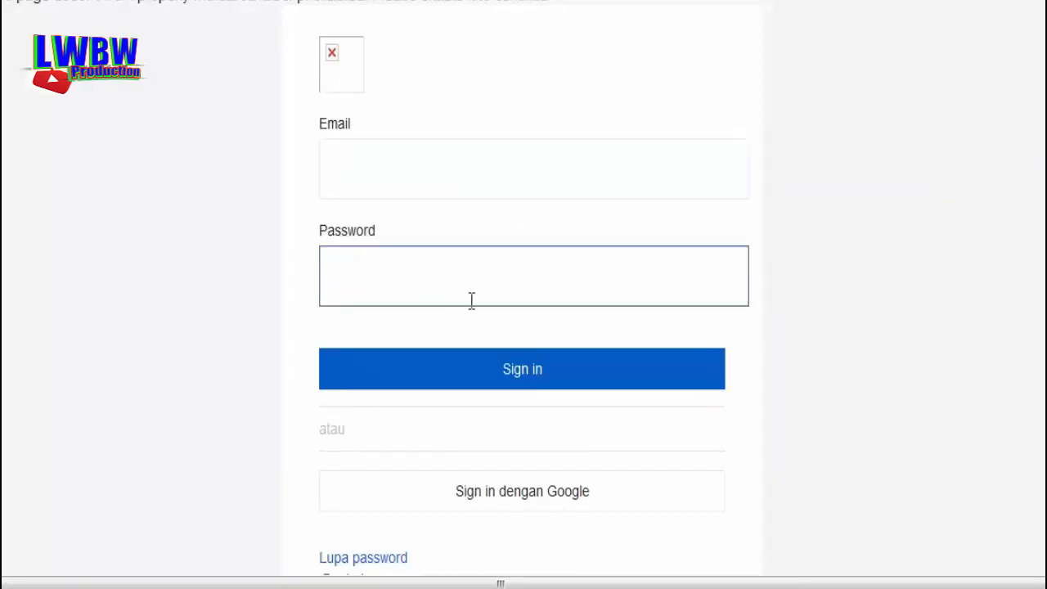
click(527, 380)
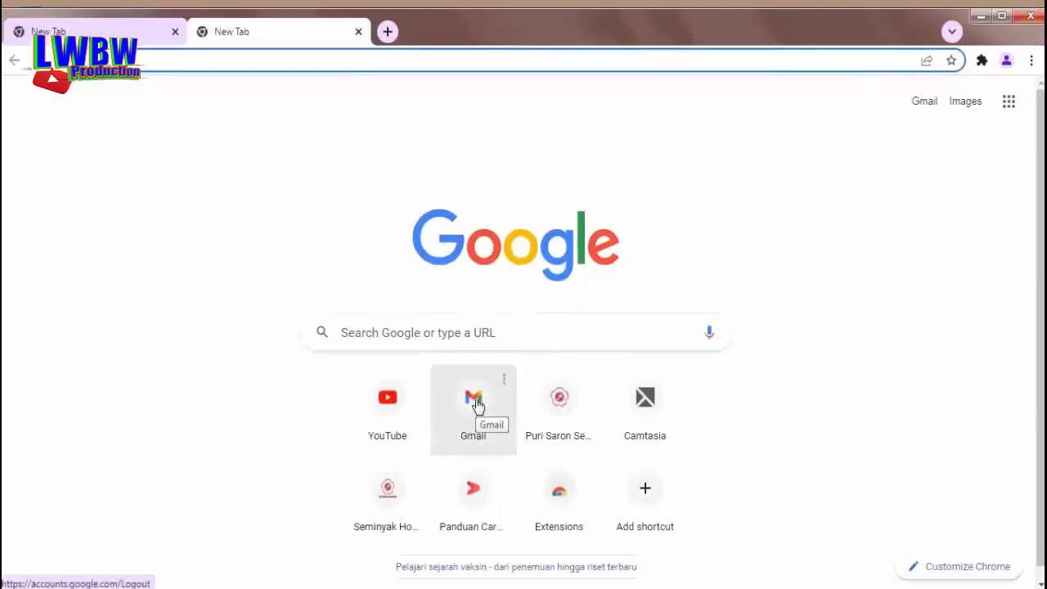
Sign in to Gmail with the account email and password, confirming each with Berikutnya
click(477, 405)
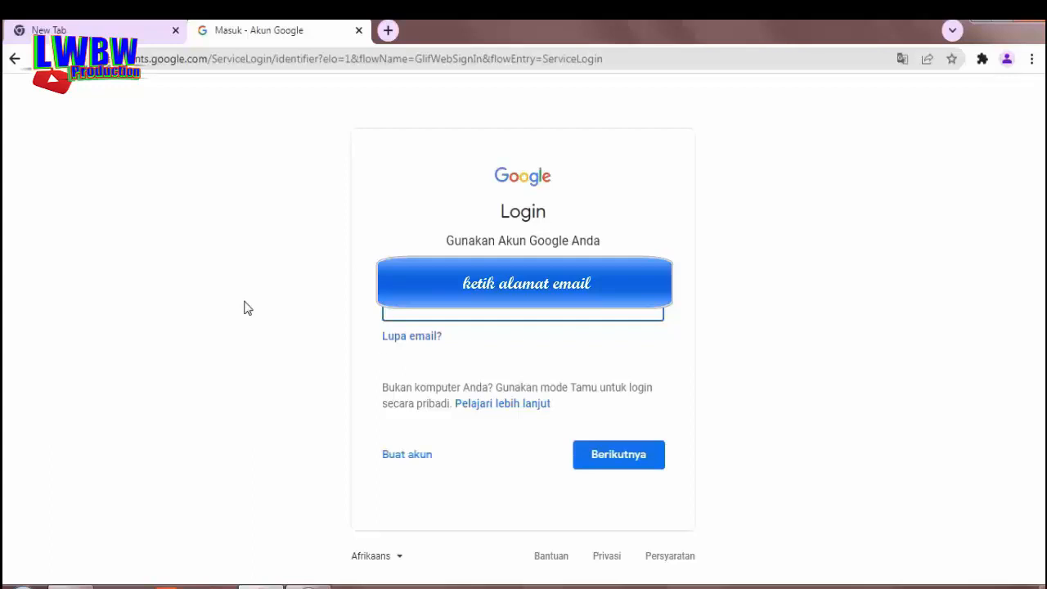
click(608, 459)
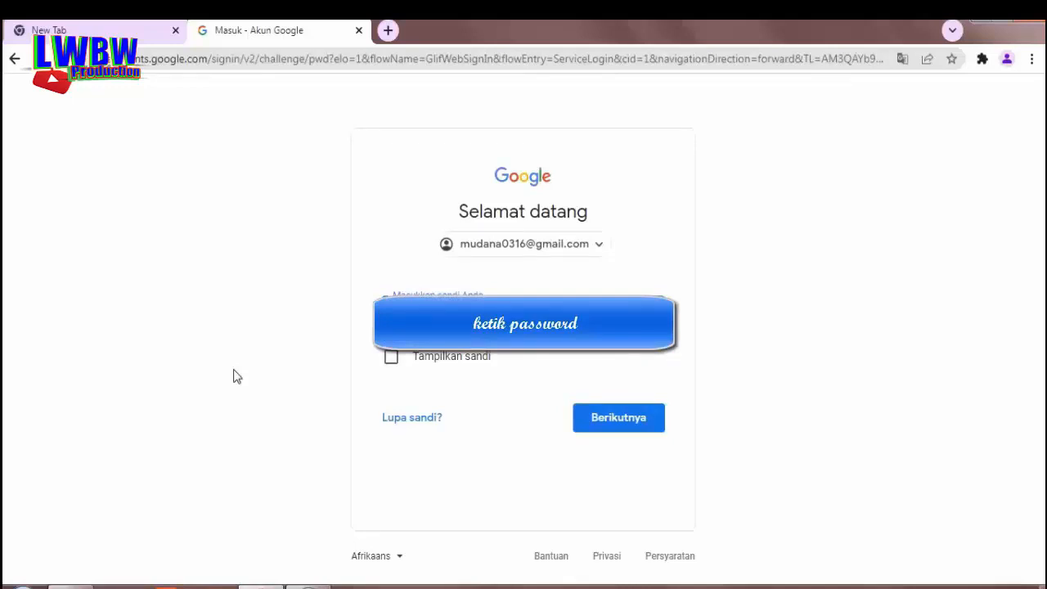
click(623, 422)
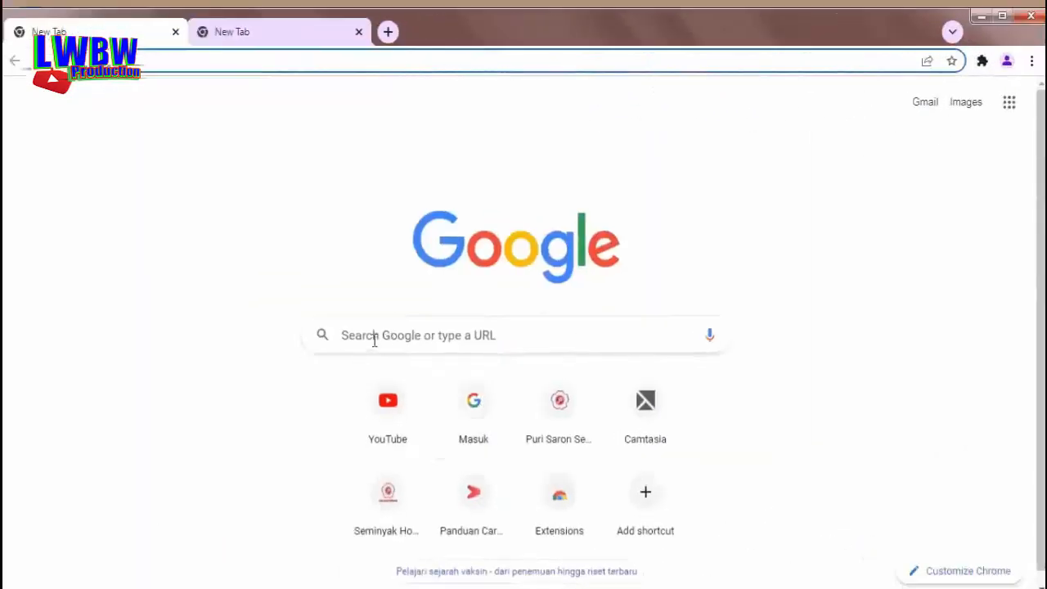
Search Google for 'djp online' via the suggestion and open the DJP Online - Pajak result
click(375, 340)
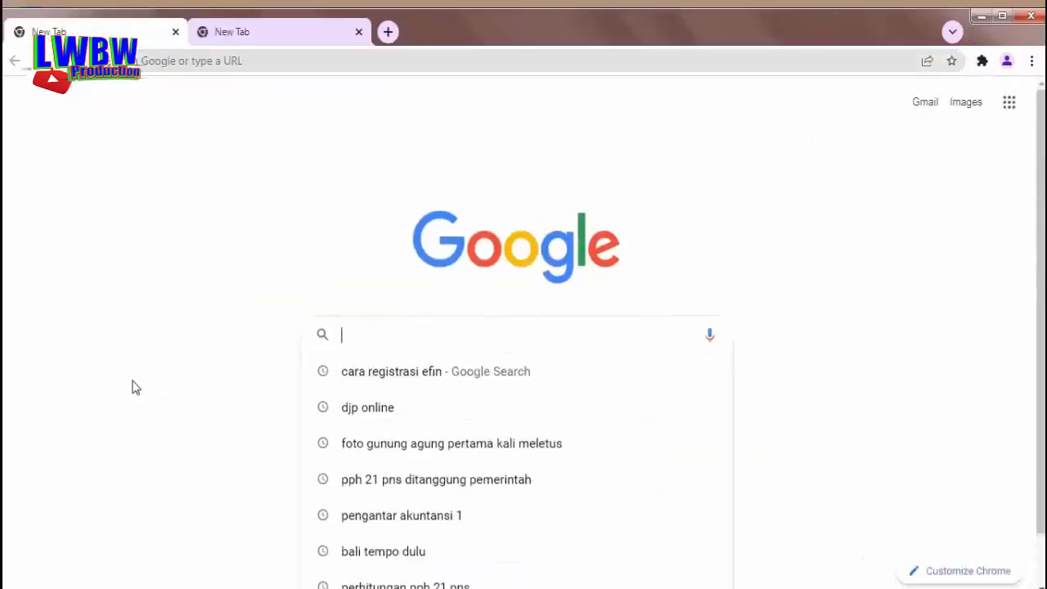
text(dj)
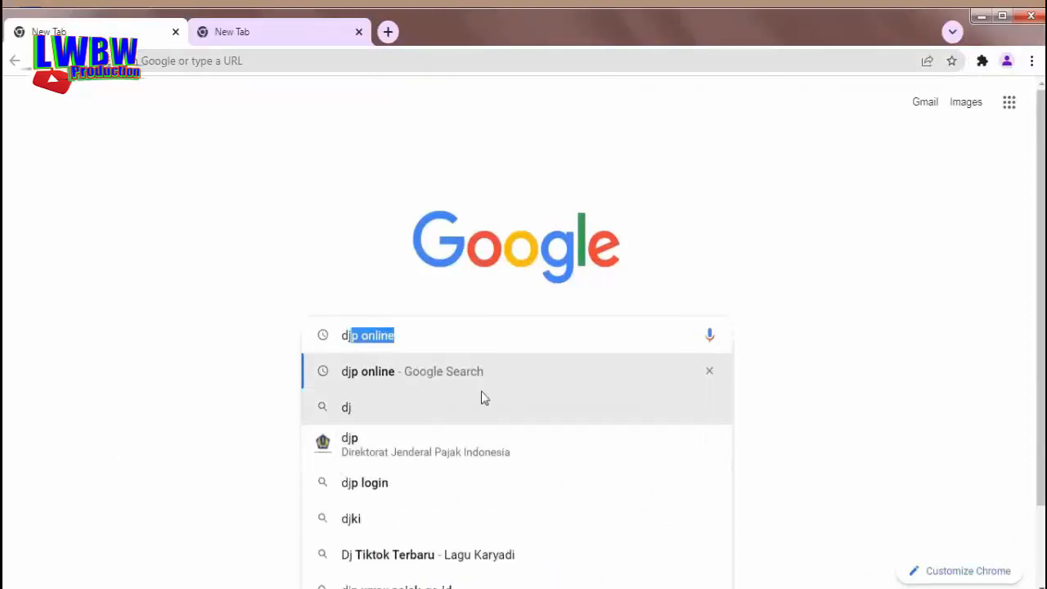
click(378, 378)
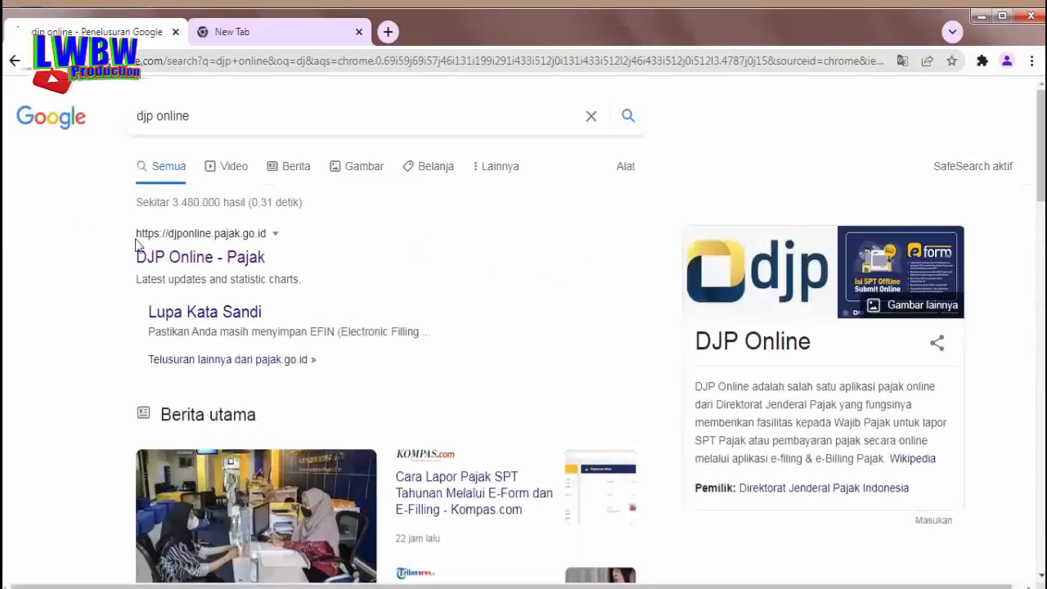
click(183, 261)
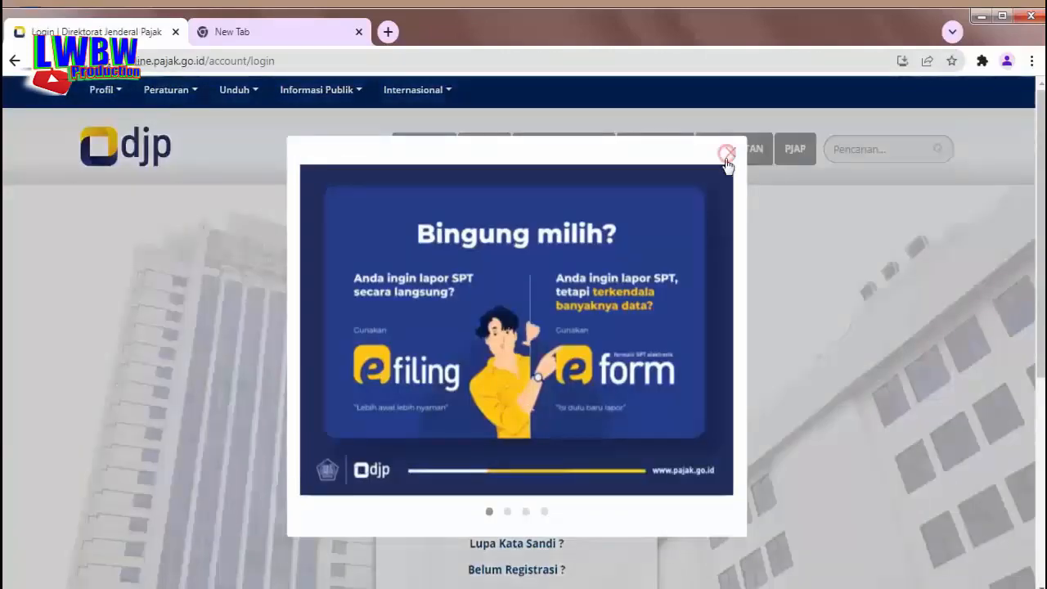
Close the pop-up and log in with the taxpayer's NPWP, account password and the captcha security code
click(743, 210)
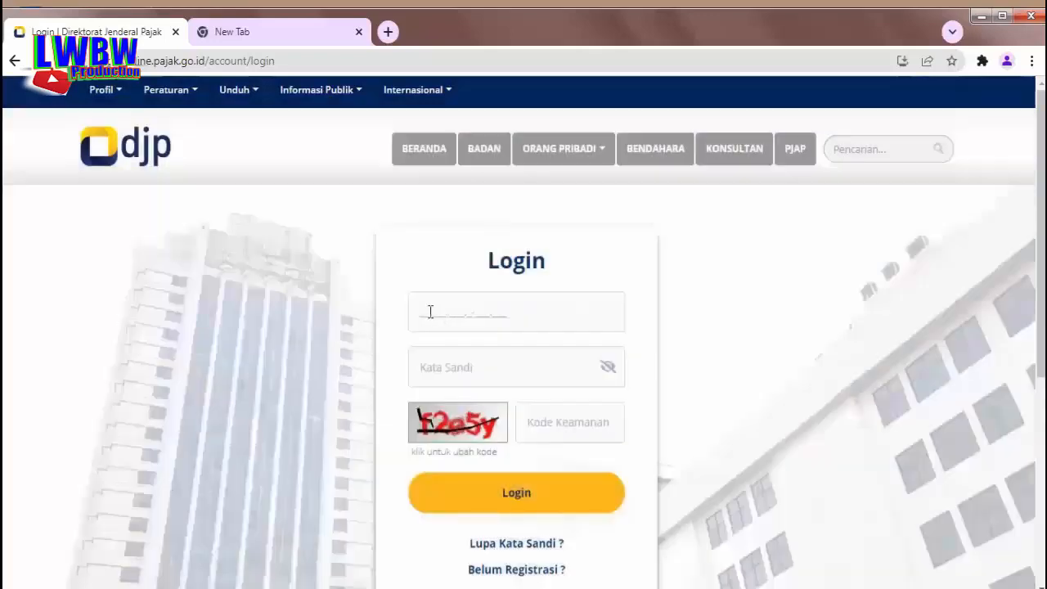
click(430, 311)
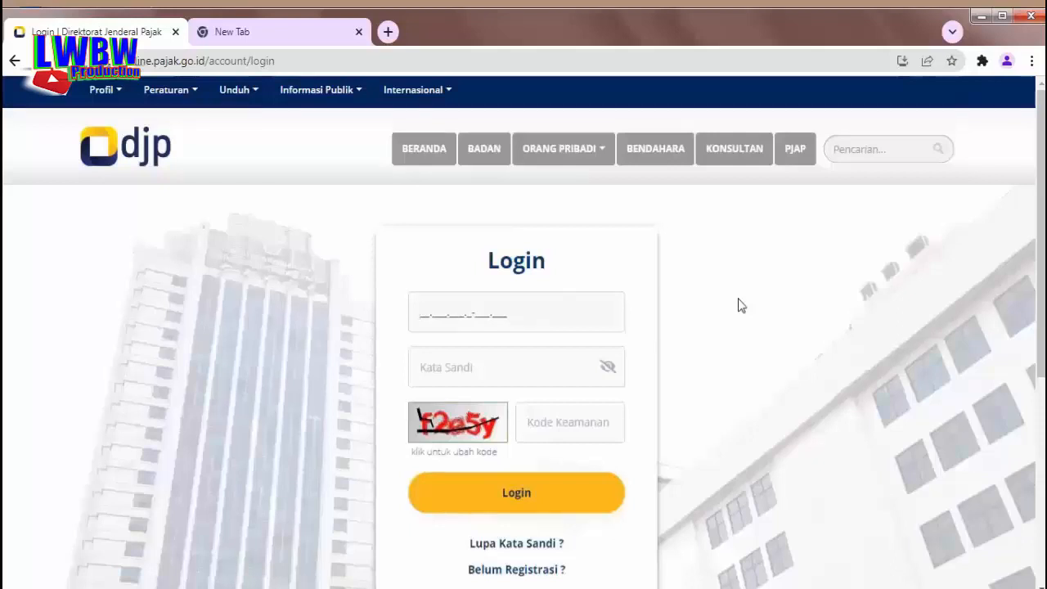
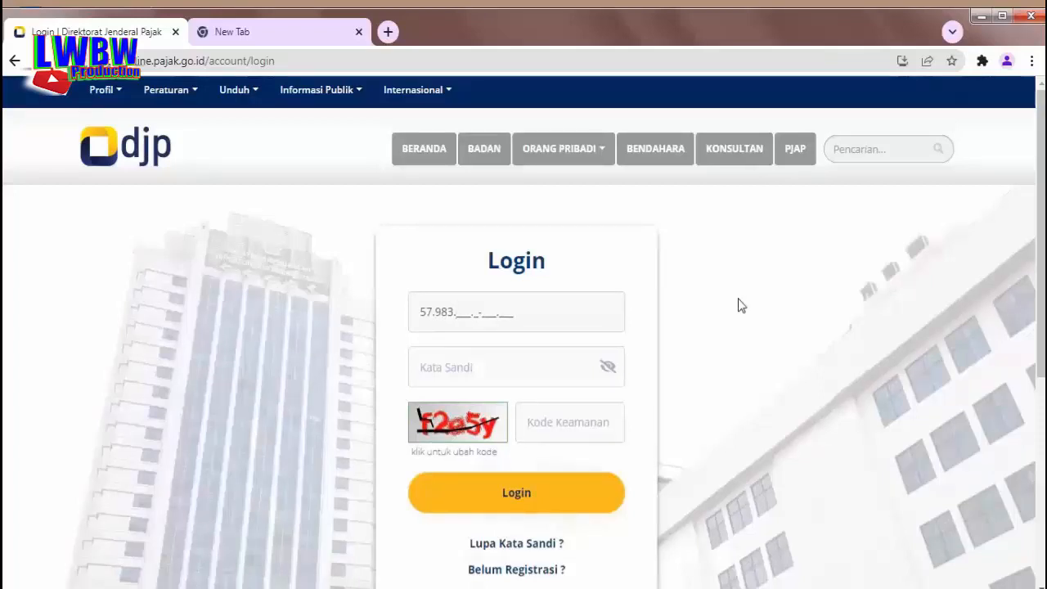
click(450, 367)
text(•••••)
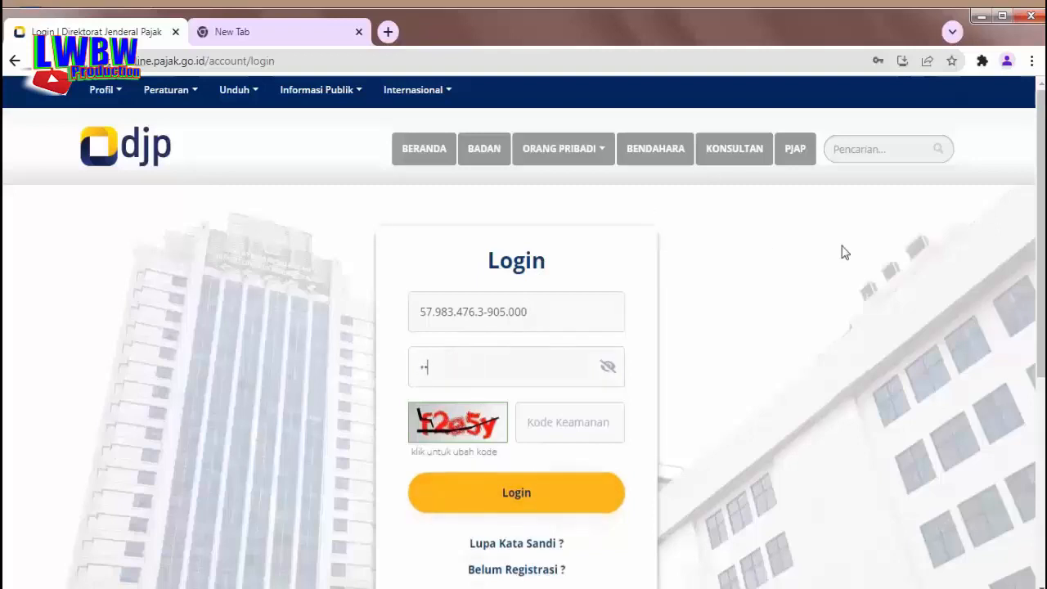
text(•••••)
click(543, 422)
text(f)
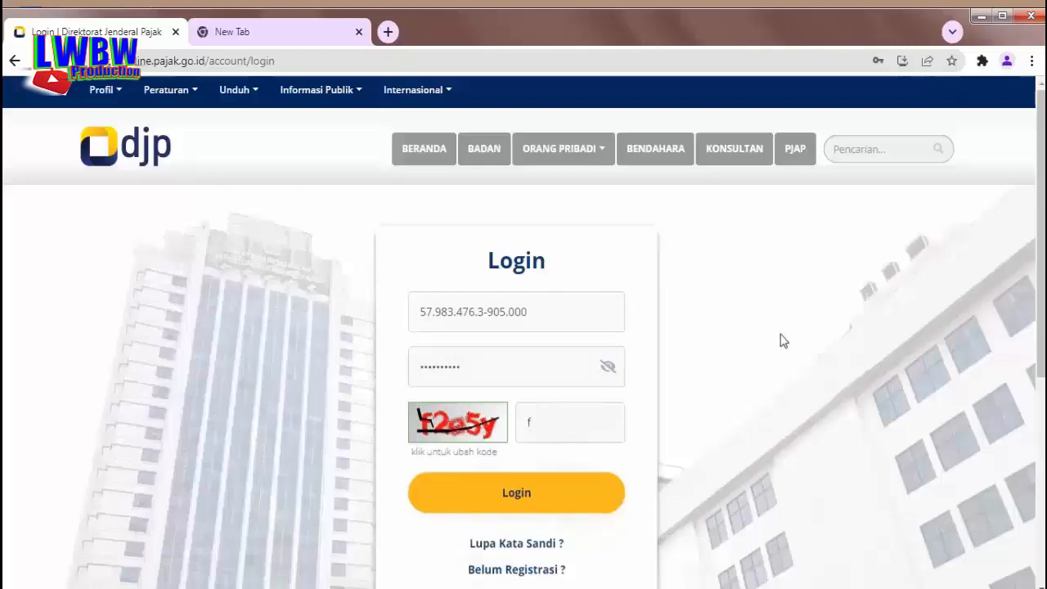
text(2e5y)
click(497, 495)
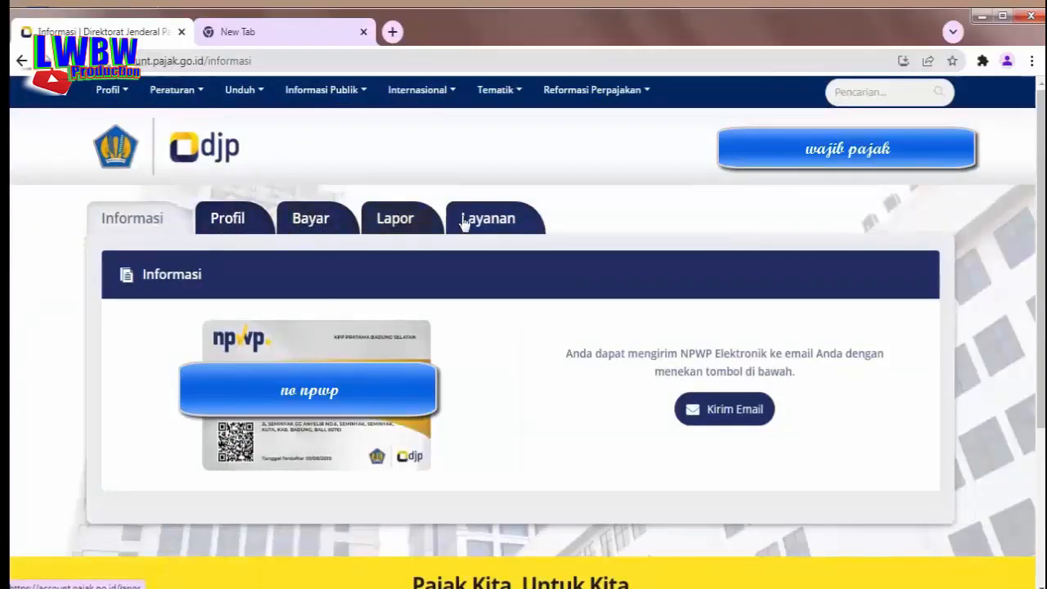
Go to the Lapor tab and launch e-Filing under Mengisi Langsung di Situs Web
click(391, 228)
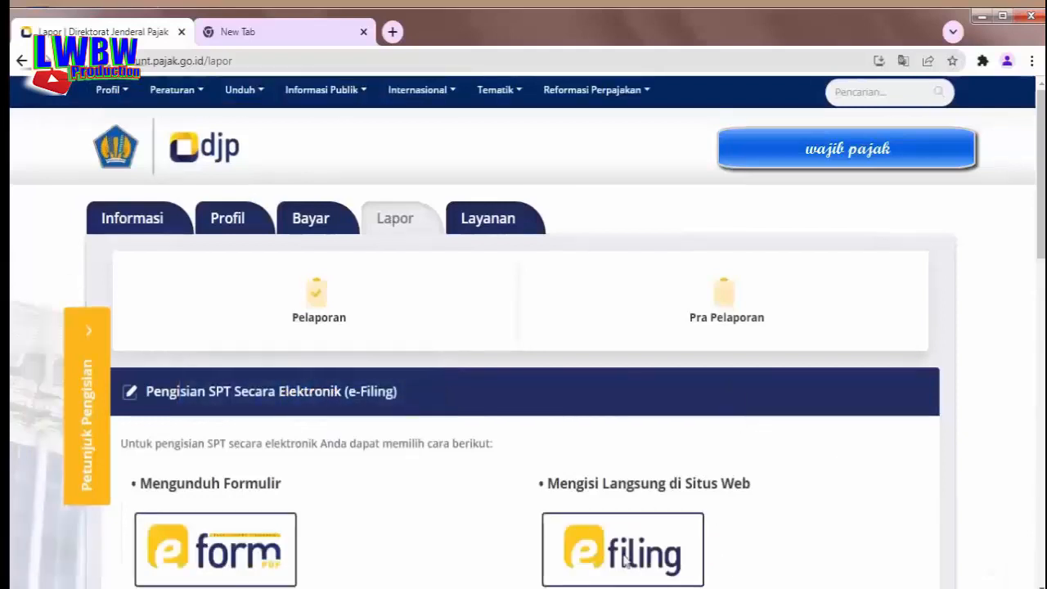
click(623, 563)
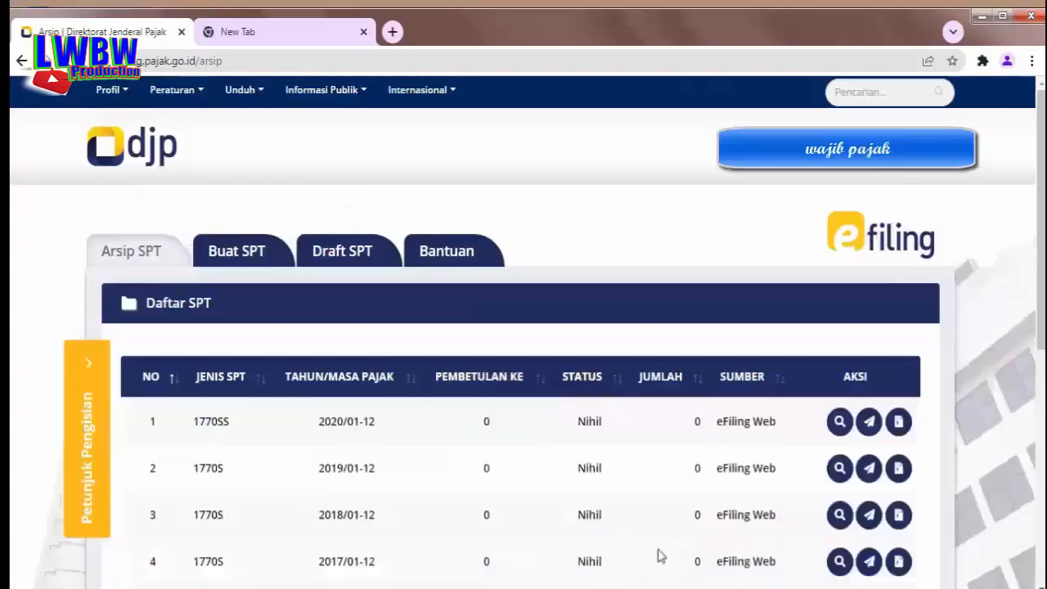
Switch from the Arsip SPT list to the Buat SPT tab
click(241, 257)
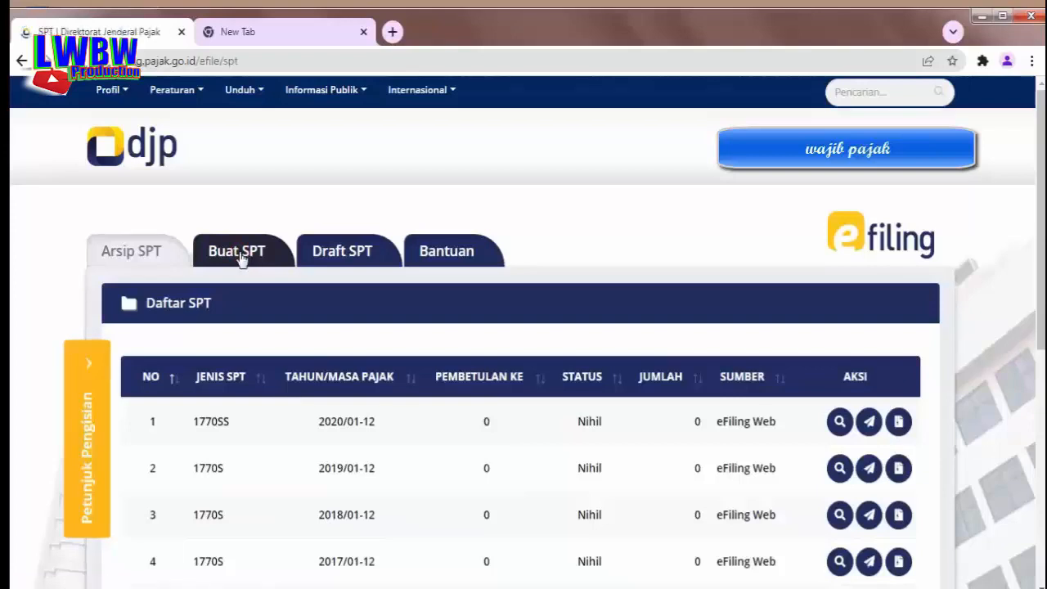
Answer Tidak, Tidak and Ya to the Buat SPT questions, then open SPT 1770 SS
click(242, 257)
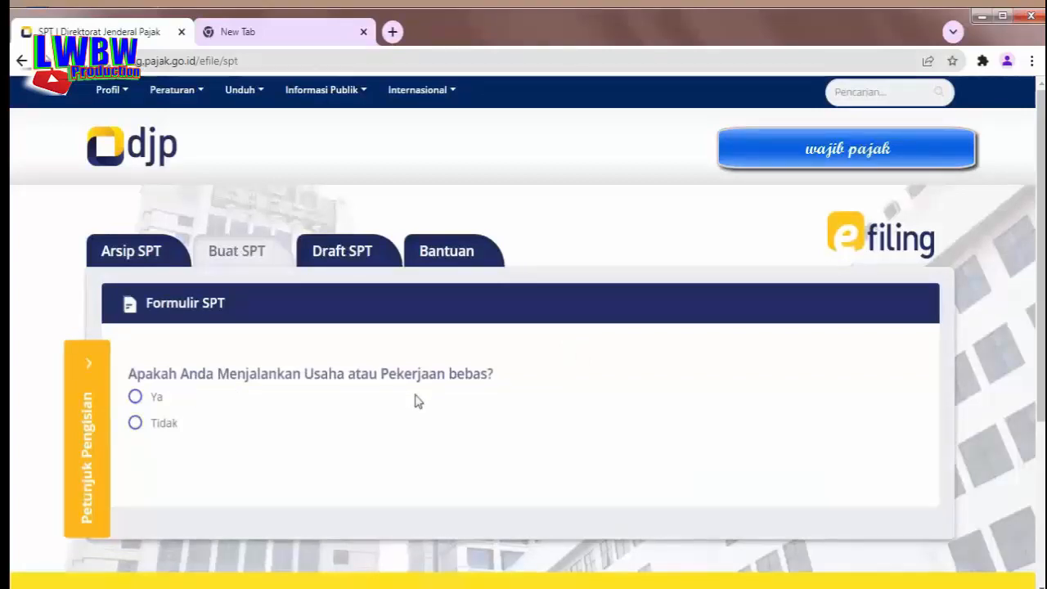
click(135, 424)
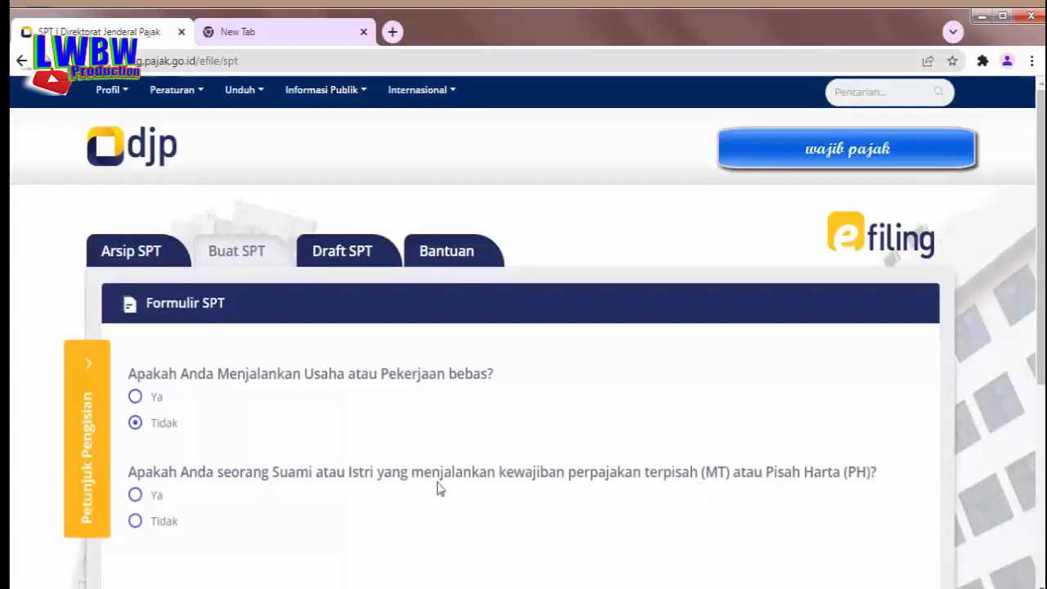
click(136, 522)
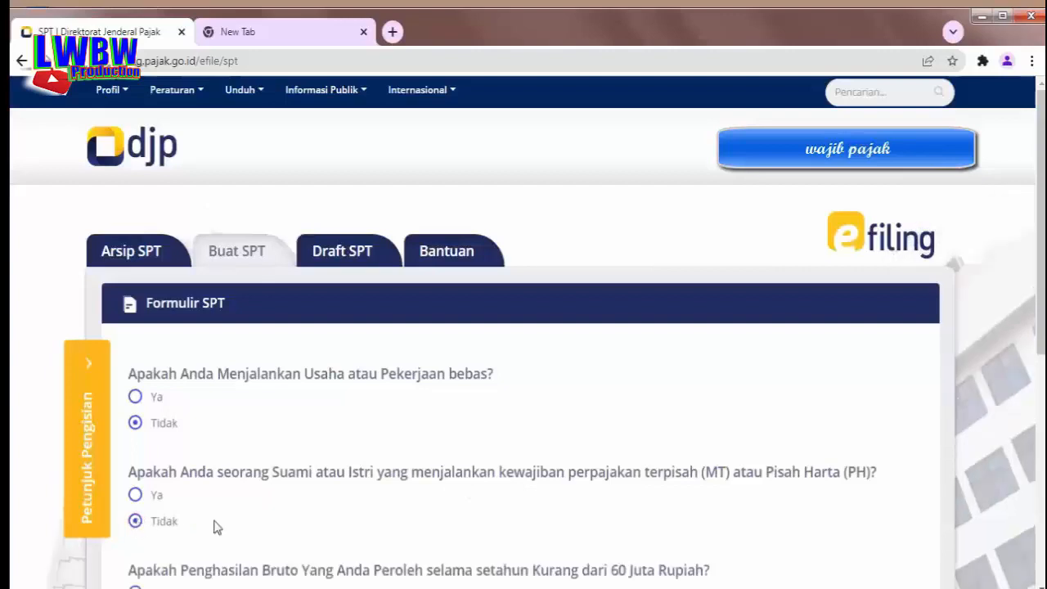
scroll(216, 518, down, 1)
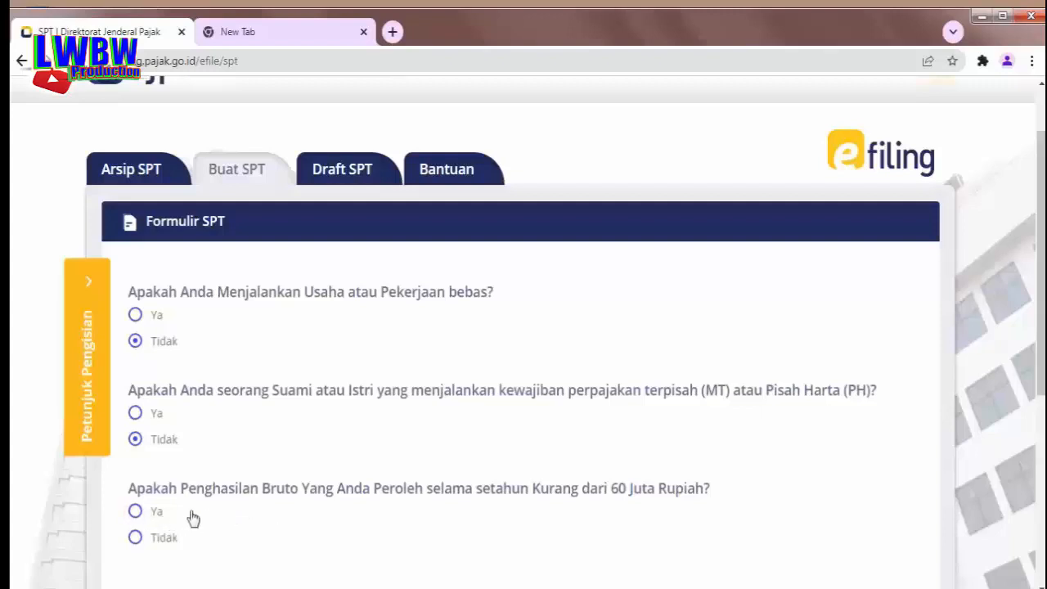
click(147, 516)
scroll(245, 511, down, 1)
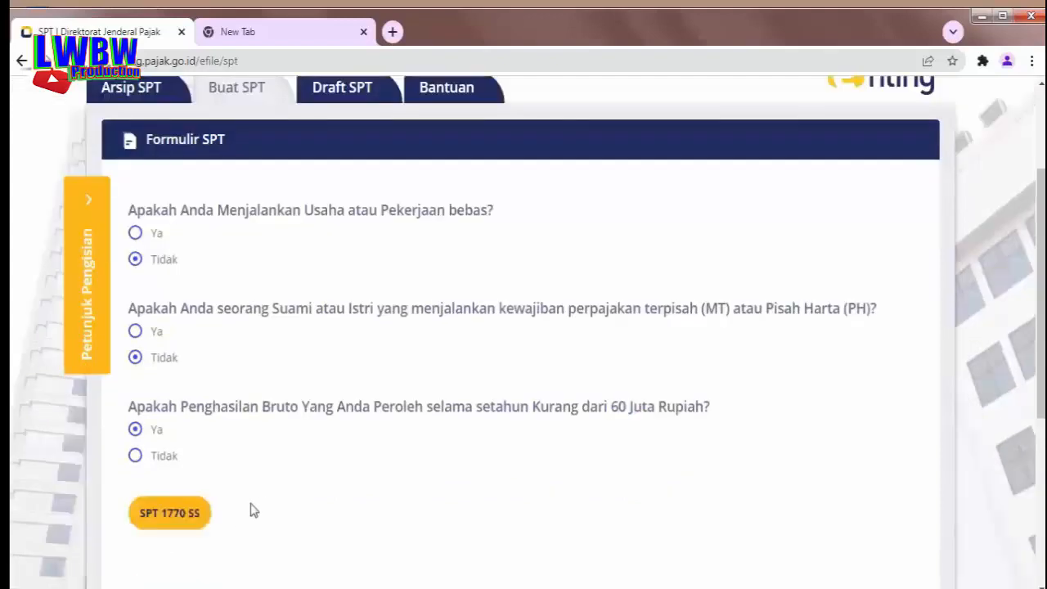
click(171, 524)
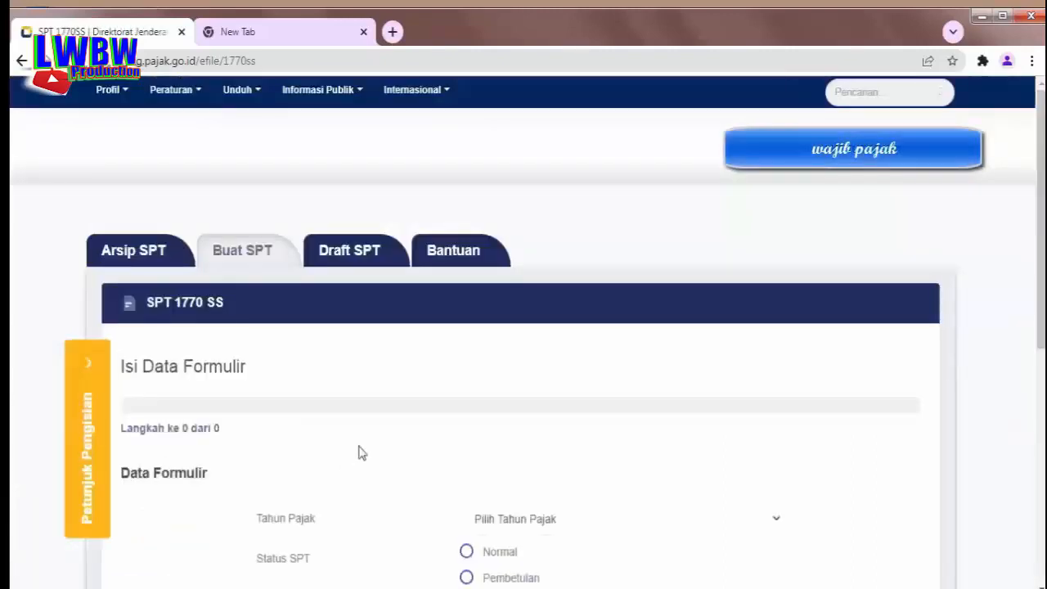
Choose Normal status and tax year 2021, then continue with Selanjutnya
scroll(357, 452, down, 2)
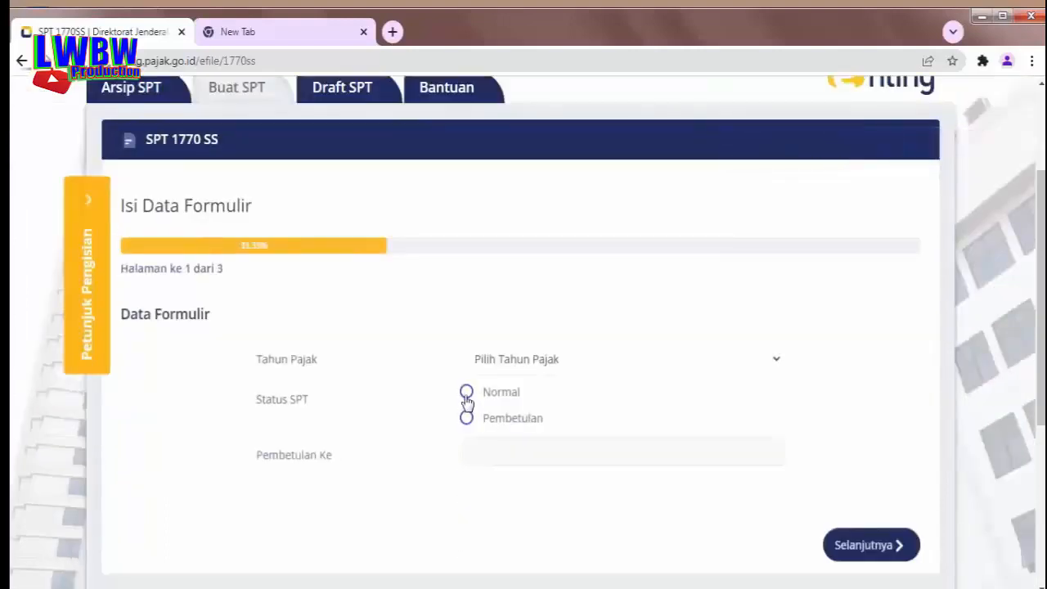
click(466, 394)
click(779, 362)
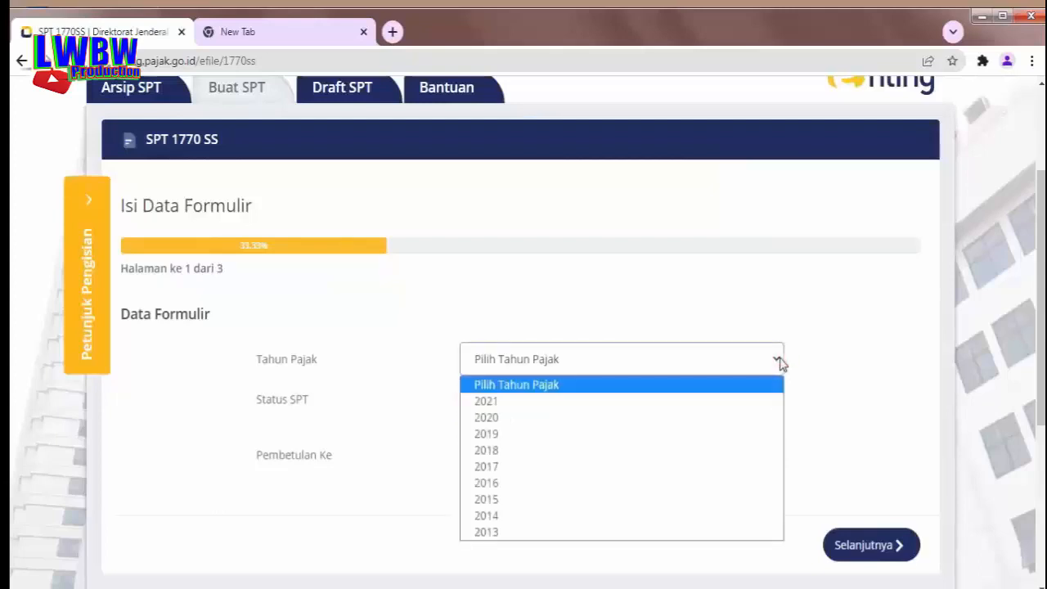
click(494, 403)
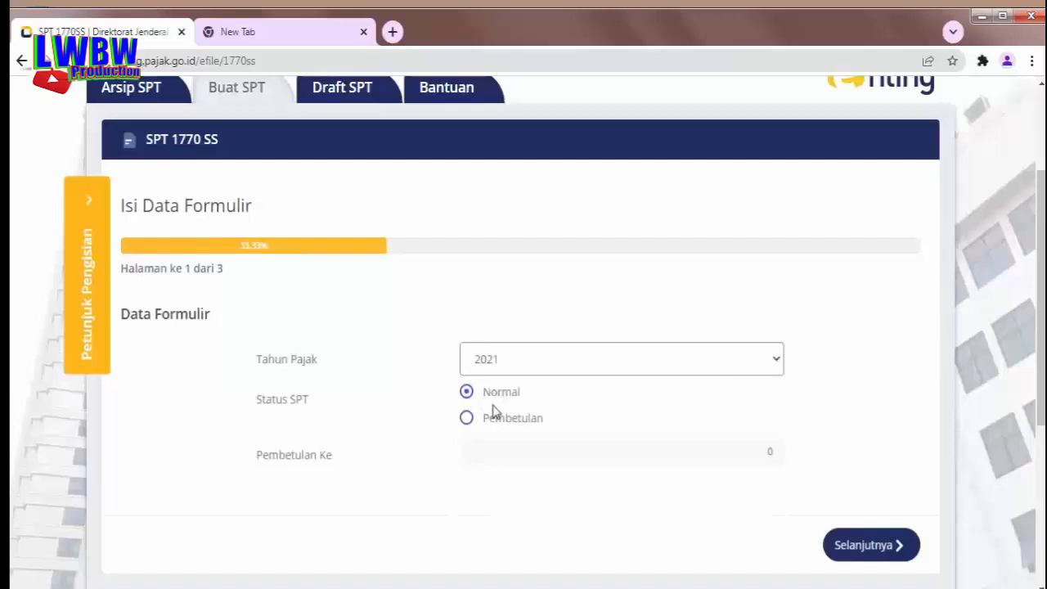
click(862, 552)
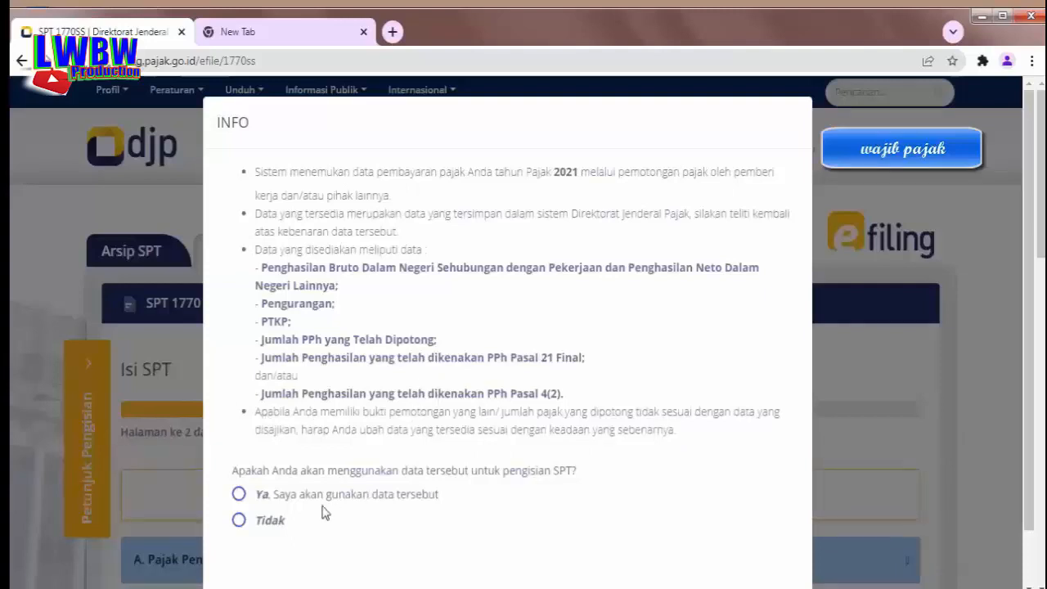
Agree to use the prefilled tax data and dismiss the information notice
click(239, 495)
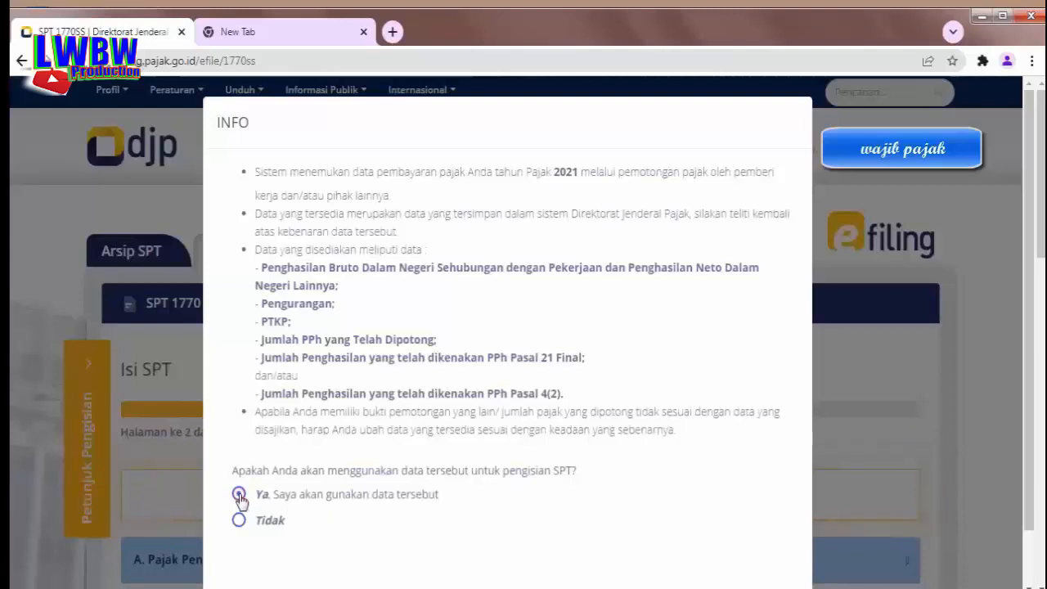
scroll(556, 464, down, 1)
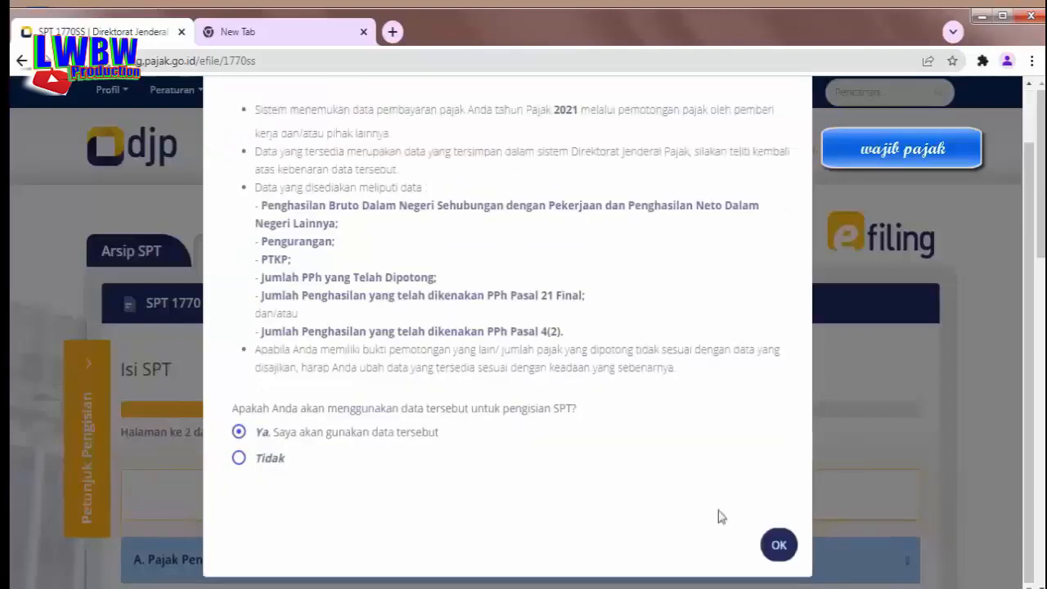
click(779, 548)
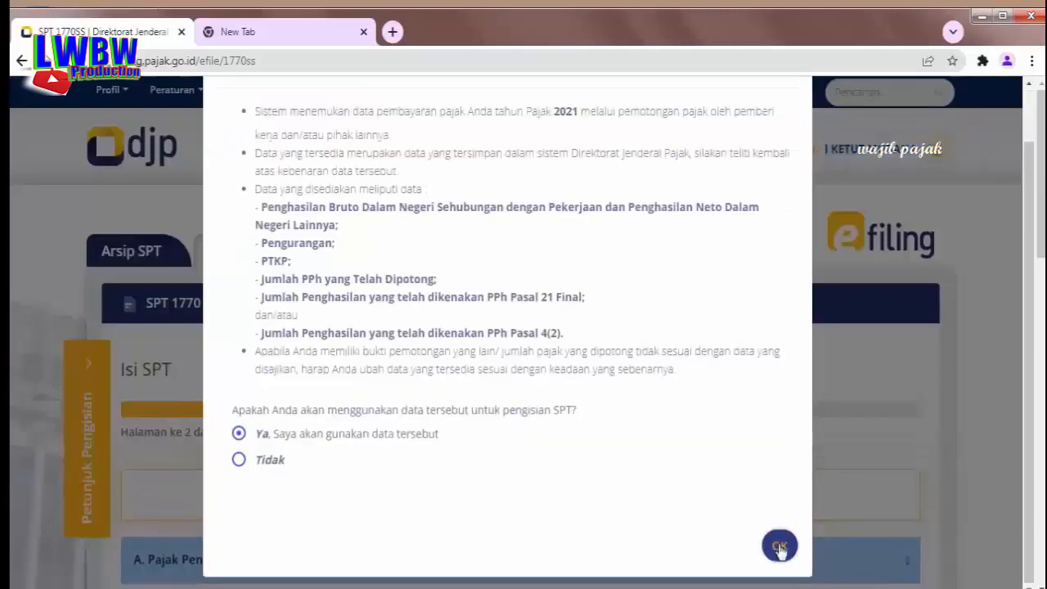
Set the PTKP status to TK/0 Tidak Kawin Tidak Ada Tanggungan, giving PTKP 54.000.000
scroll(582, 469, down, 2)
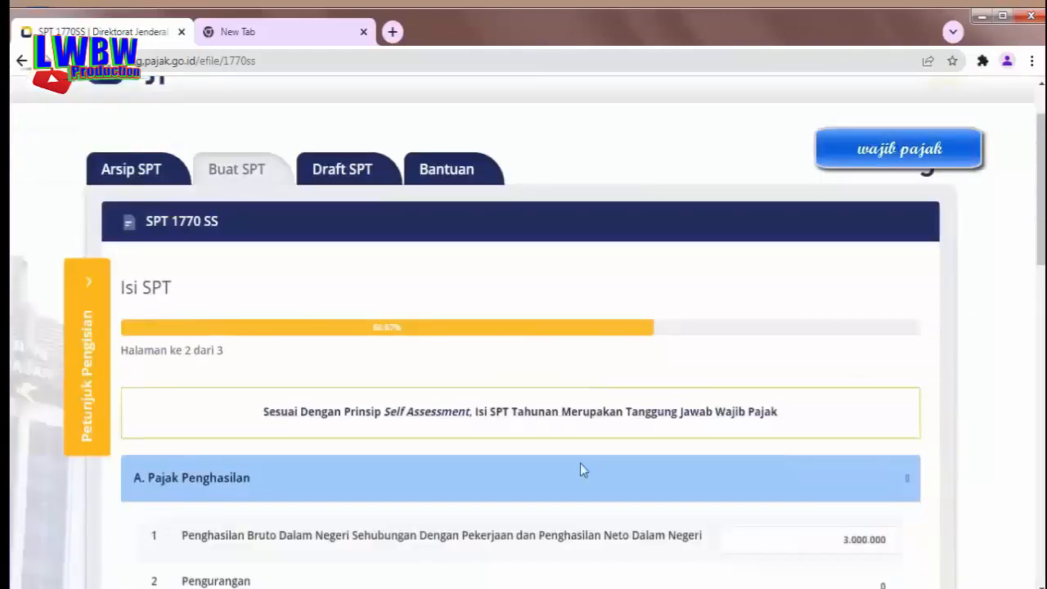
scroll(582, 469, down, 1)
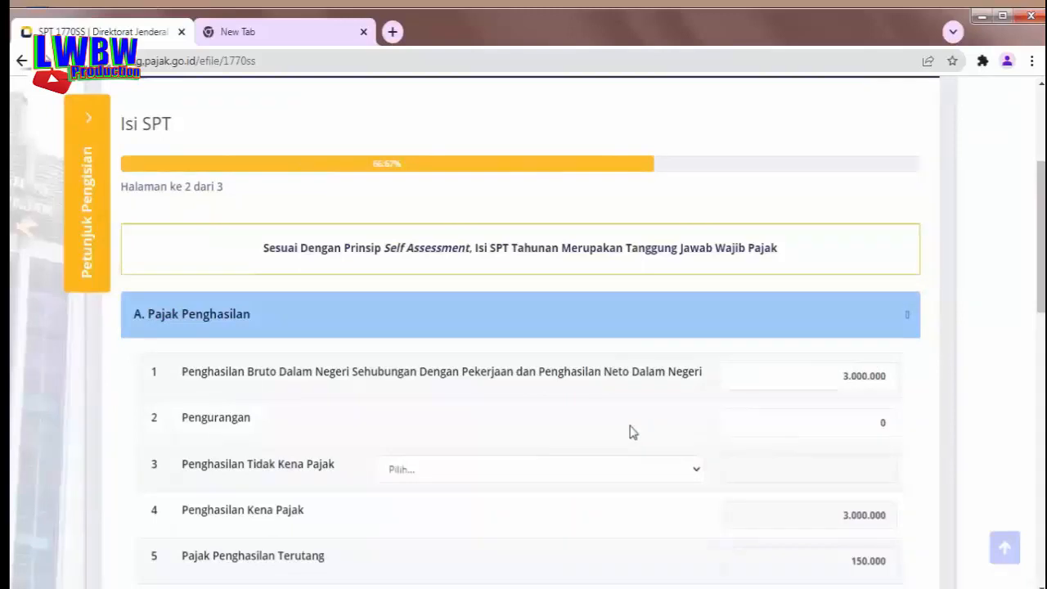
scroll(630, 432, down, 1)
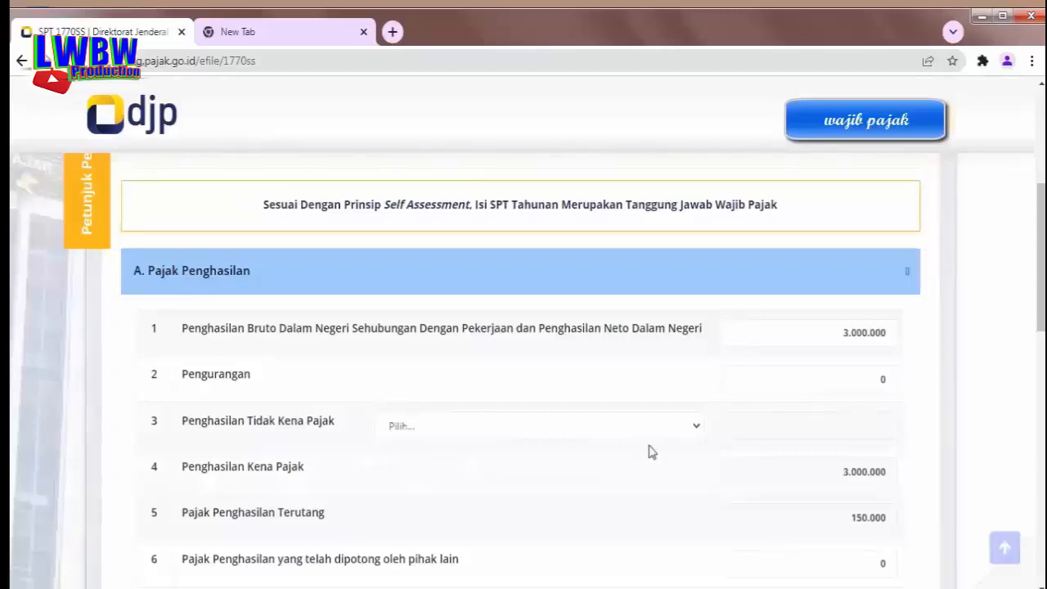
click(695, 427)
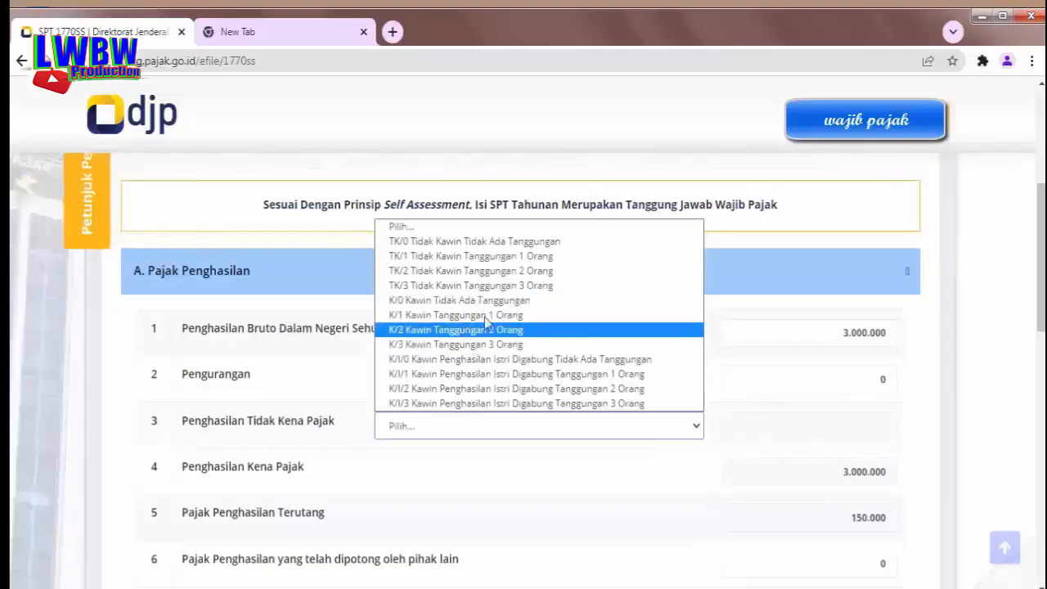
click(480, 244)
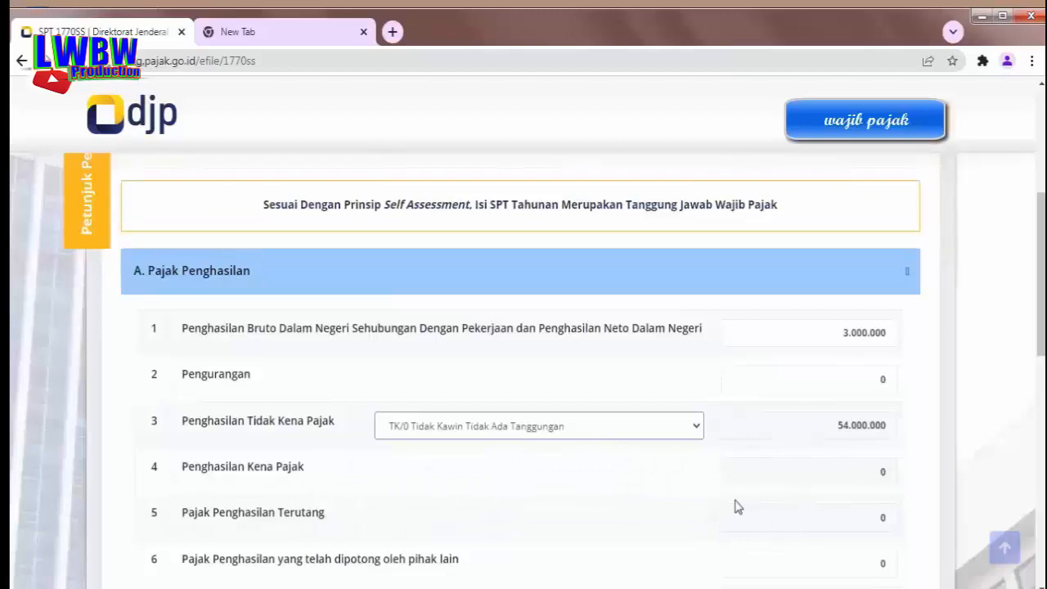
scroll(736, 507, down, 1)
scroll(738, 506, down, 1)
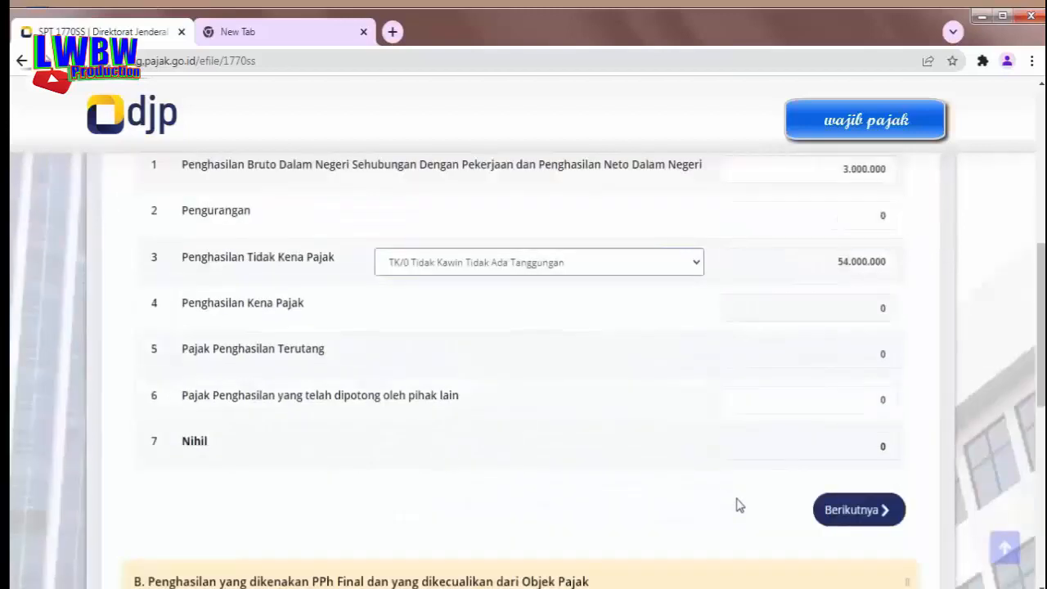
scroll(738, 505, down, 1)
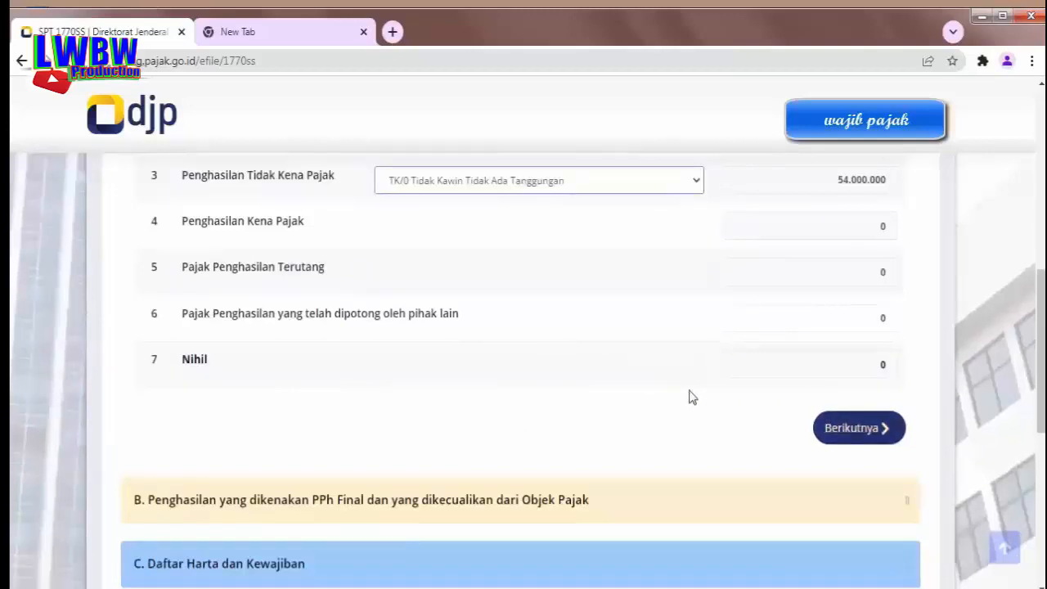
Page through sections B and C, tick Setuju under D. Pernyataan, and submit the pages
scroll(691, 397, up, 1)
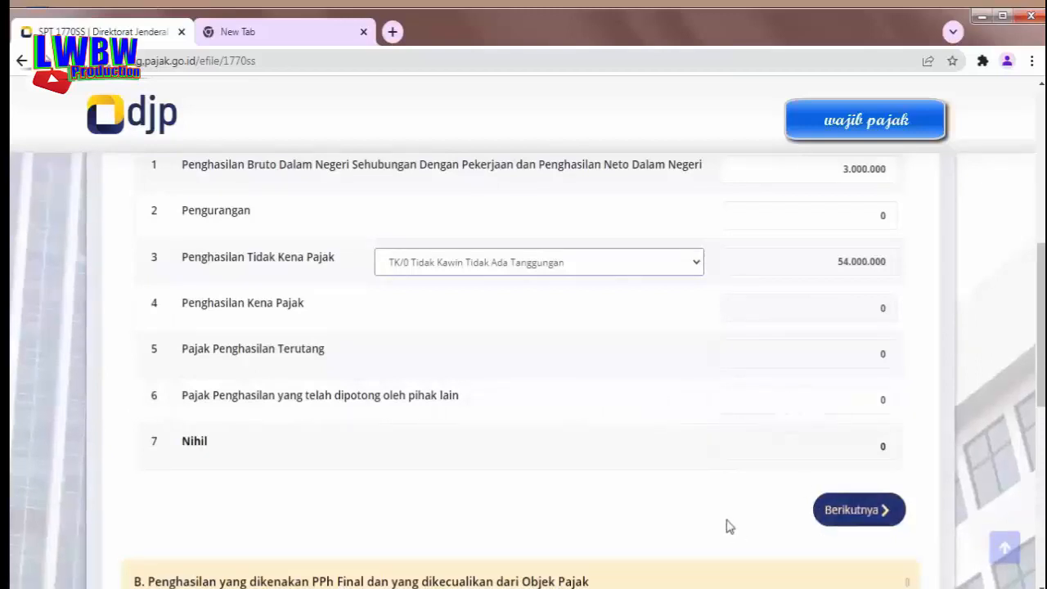
scroll(729, 528, down, 1)
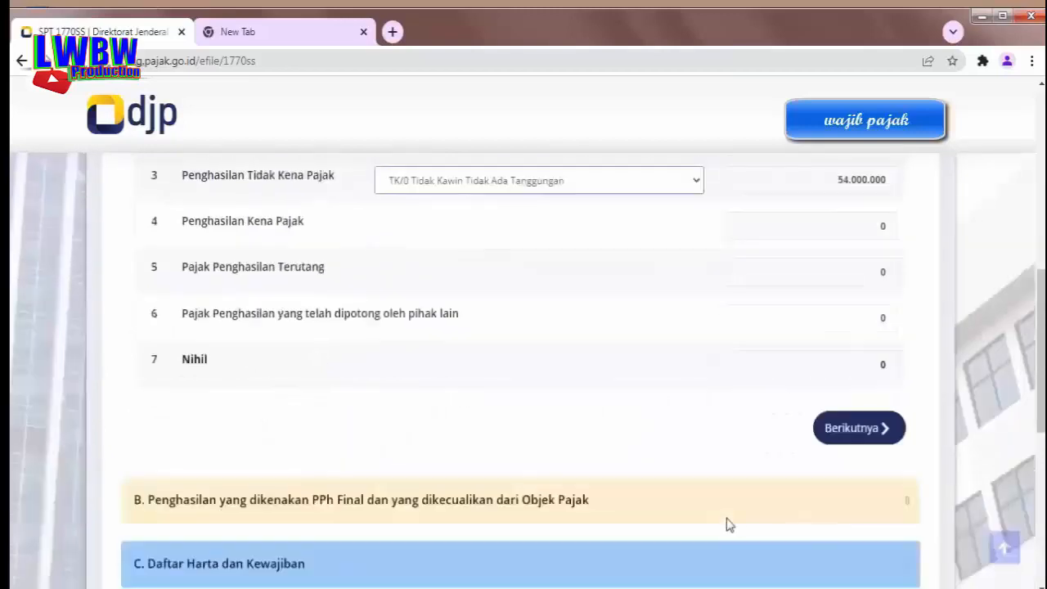
click(852, 429)
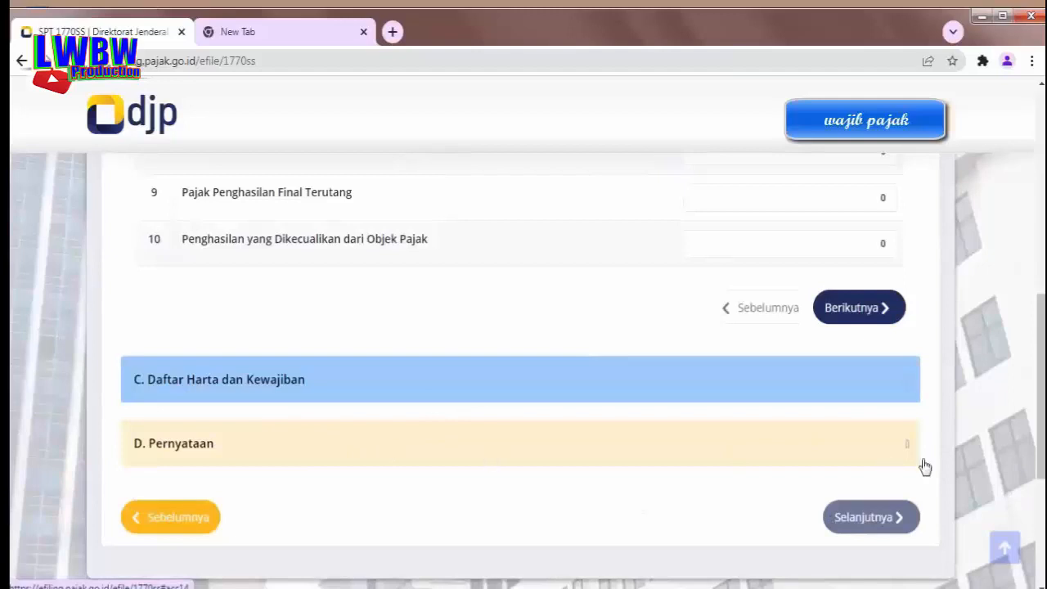
click(865, 309)
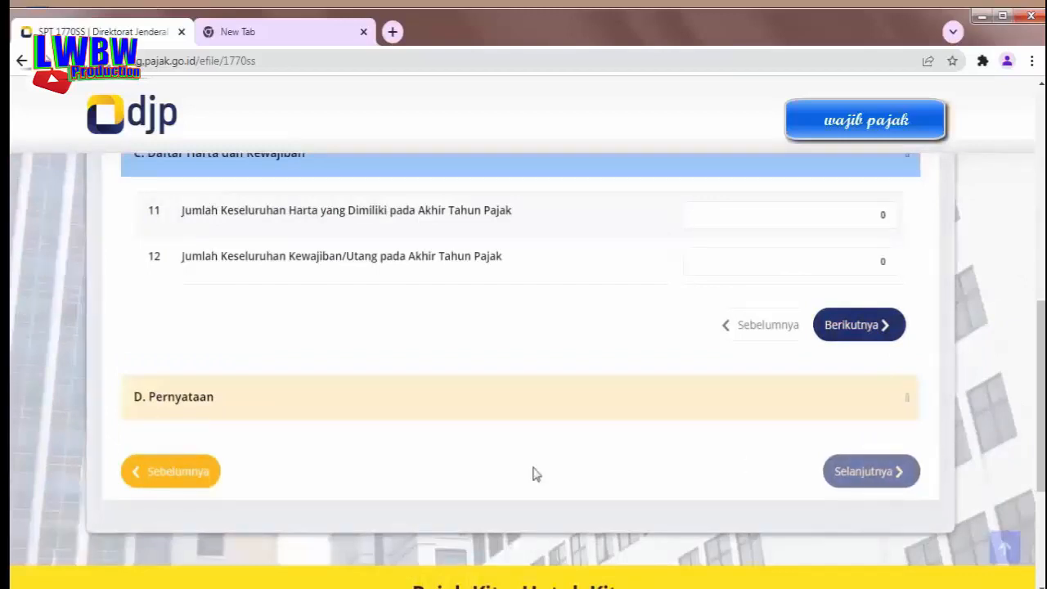
click(861, 332)
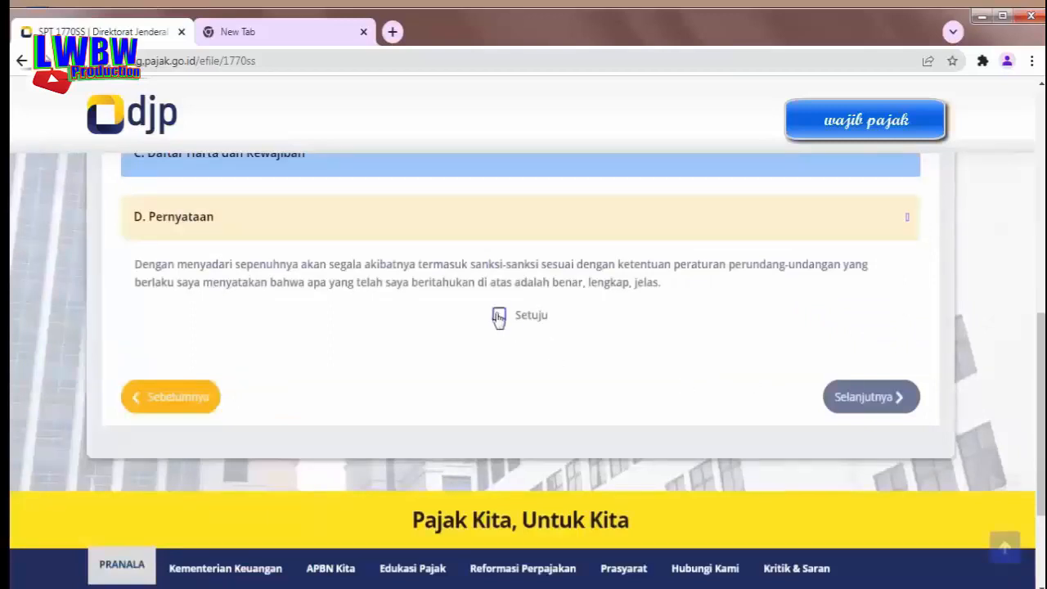
click(498, 317)
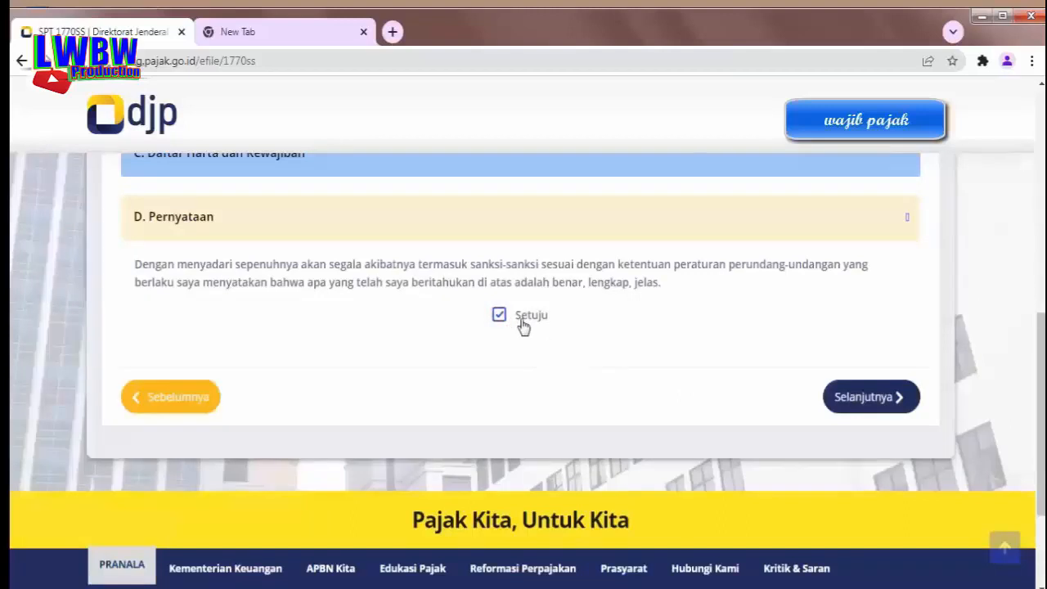
click(865, 397)
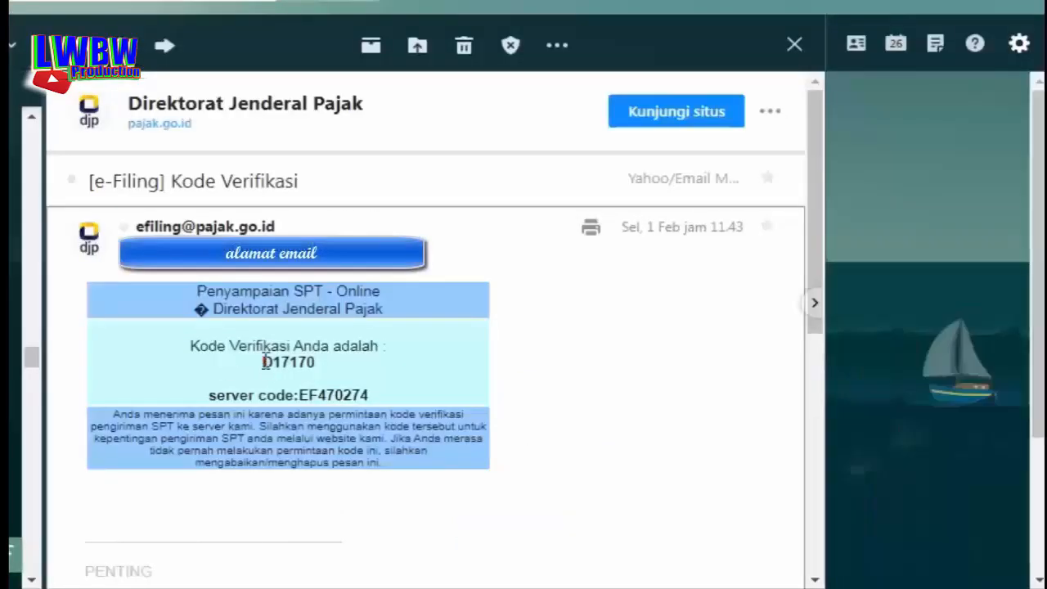
Copy the verification code from the e-Filing e-mail and return to the DJP verification field
click(260, 370)
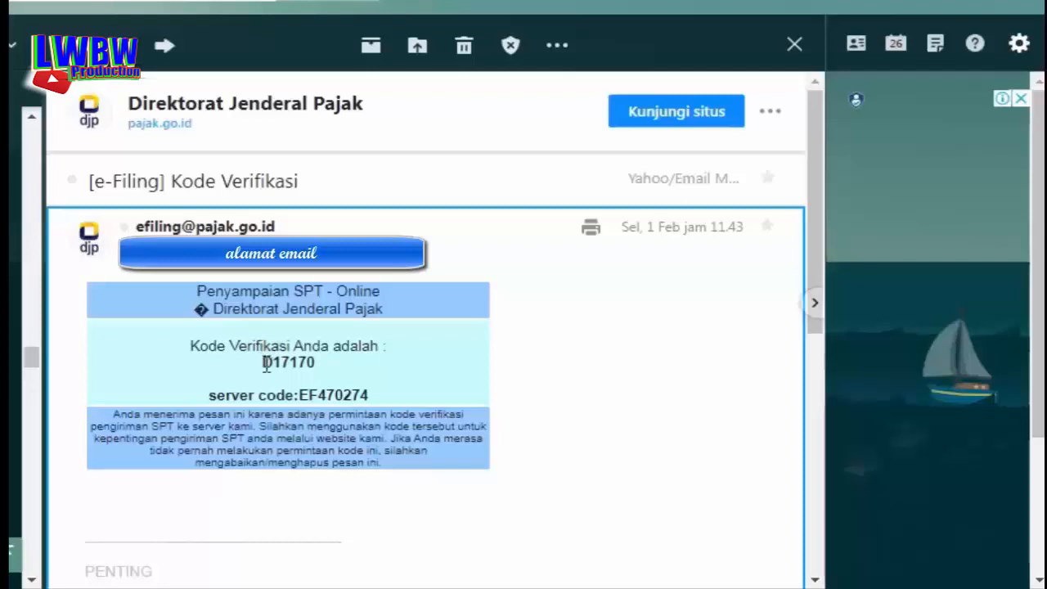
drag(263, 362, 328, 372)
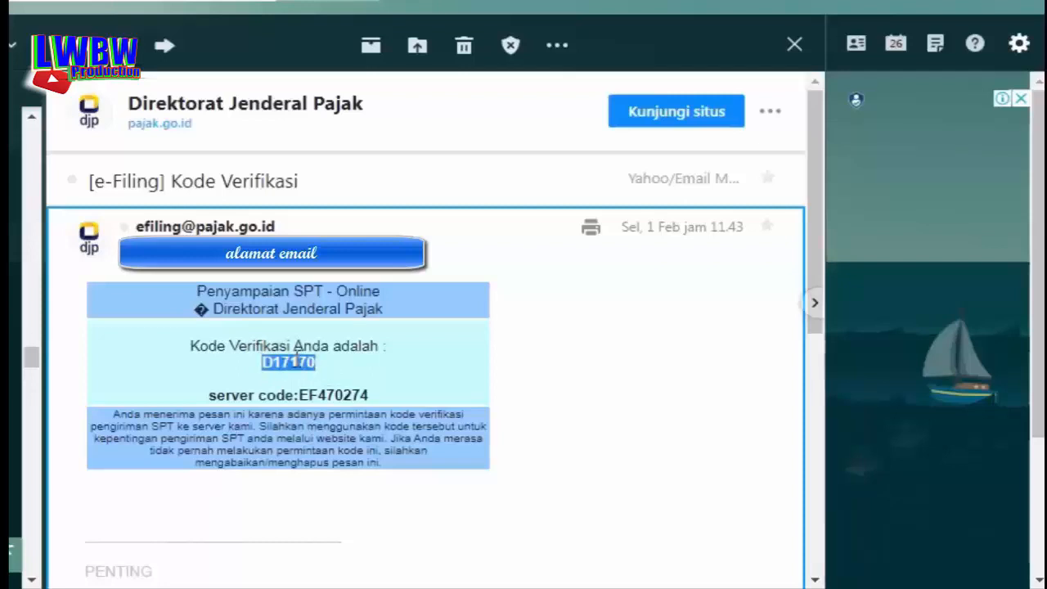
right_click(296, 365)
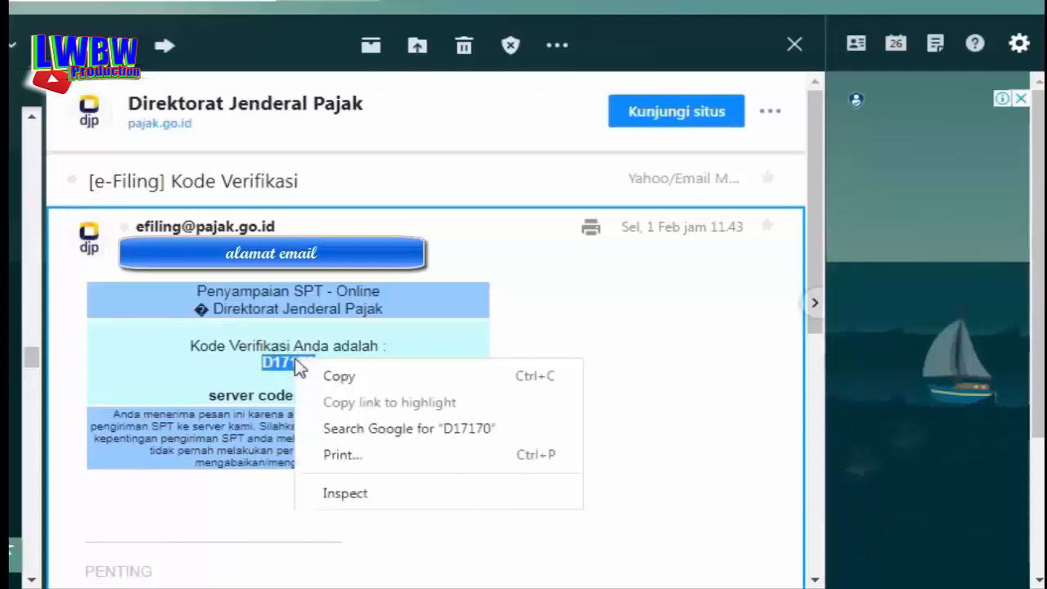
click(337, 381)
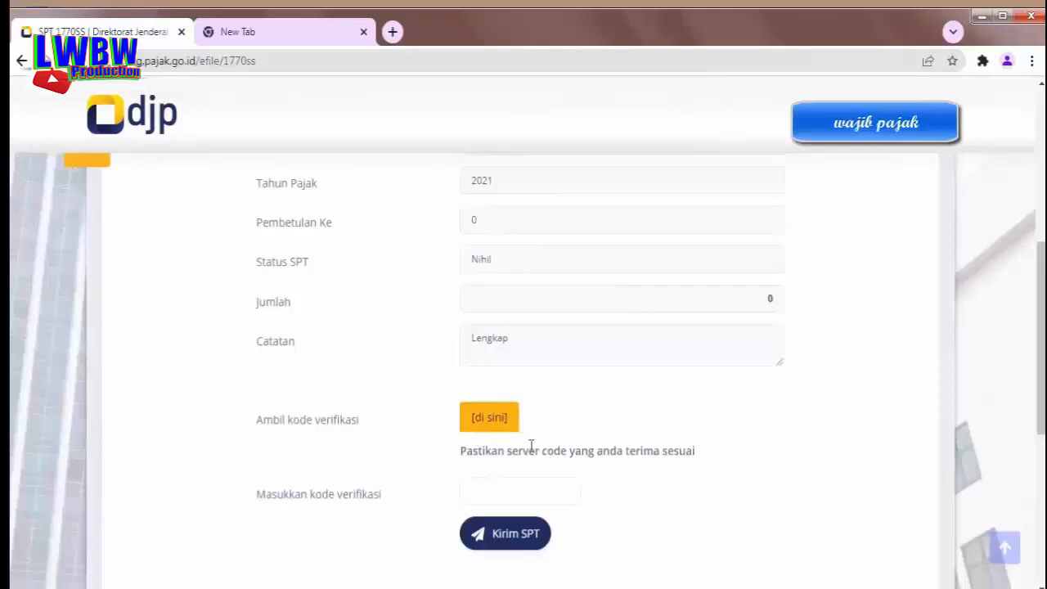
click(471, 489)
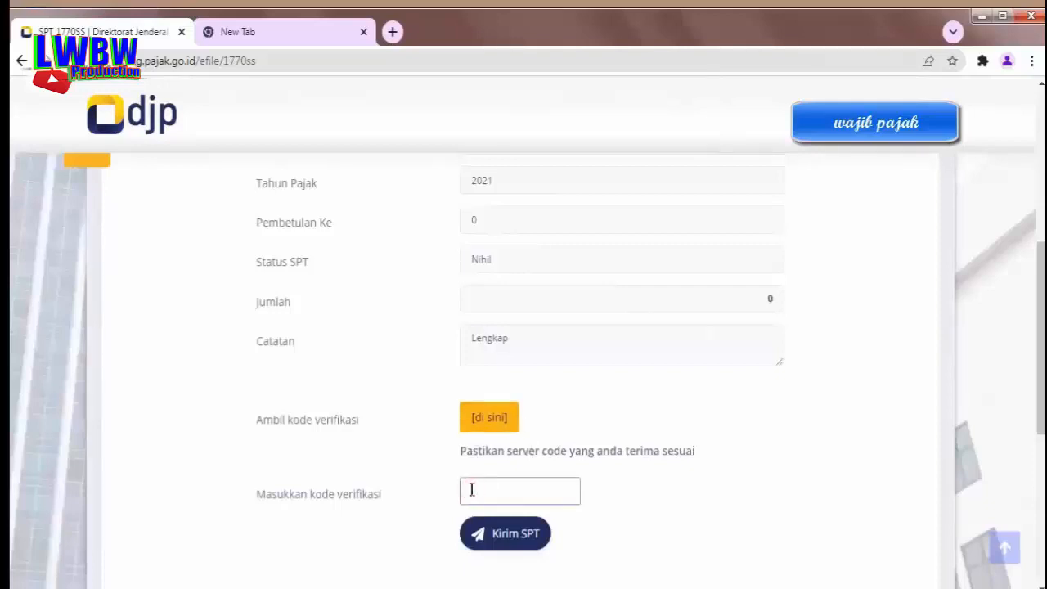